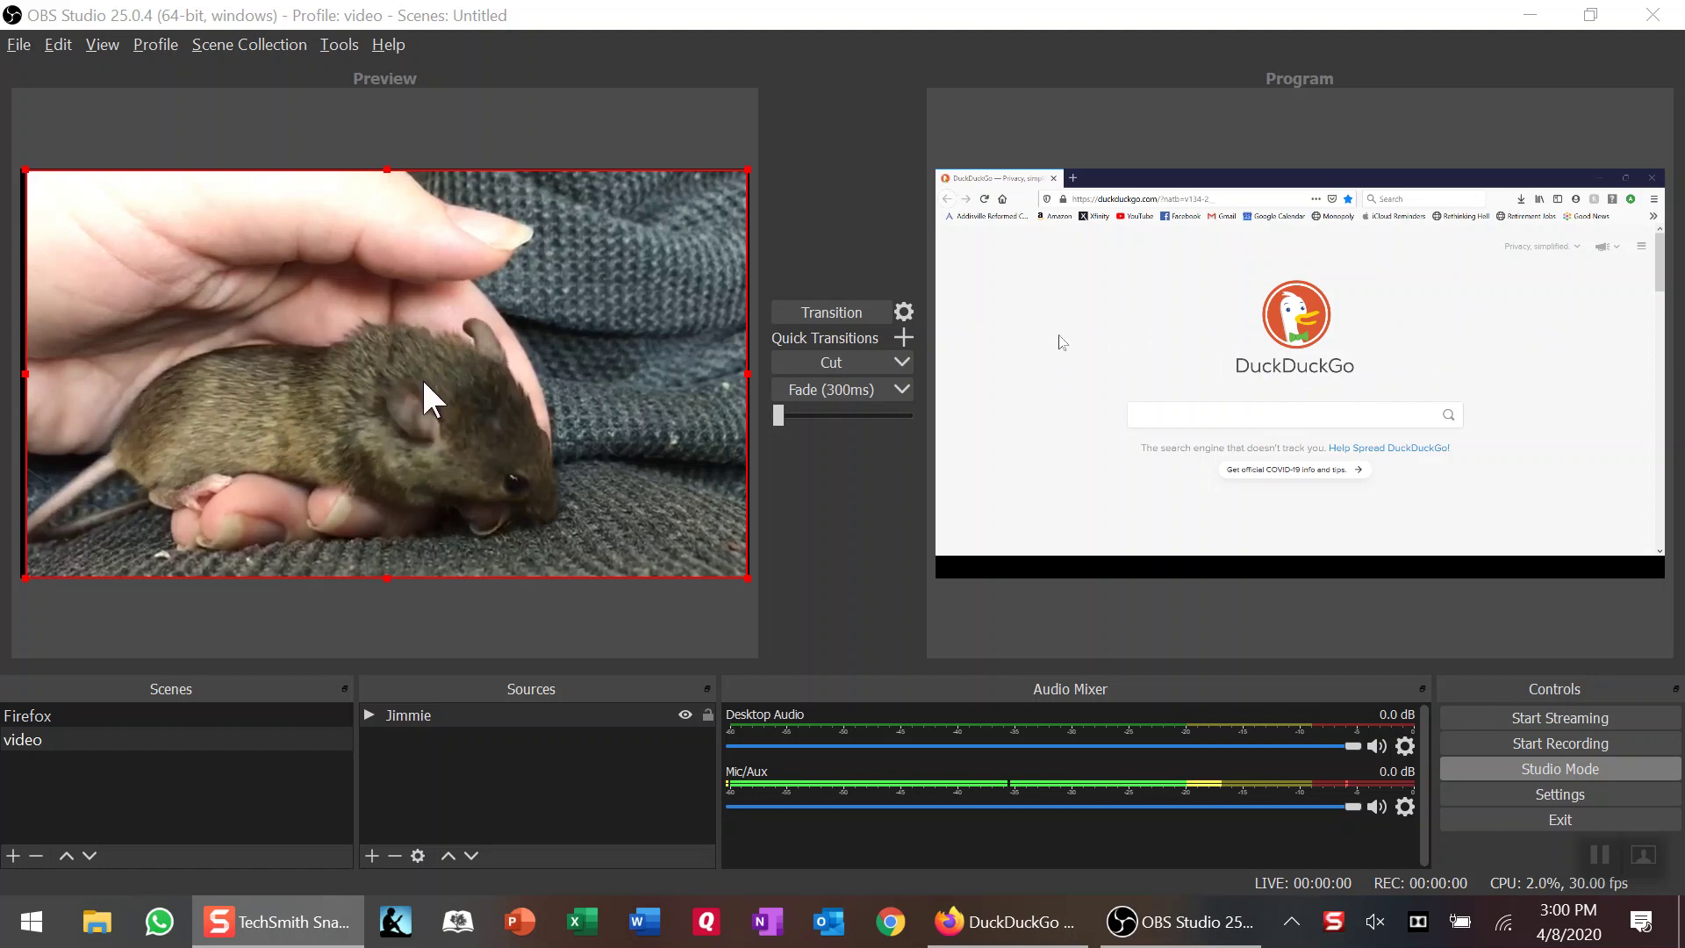
Transition the mouse video scene live, then transition Firefox back into Program.
{"action": "left_click", "coordinate": [829, 309]}
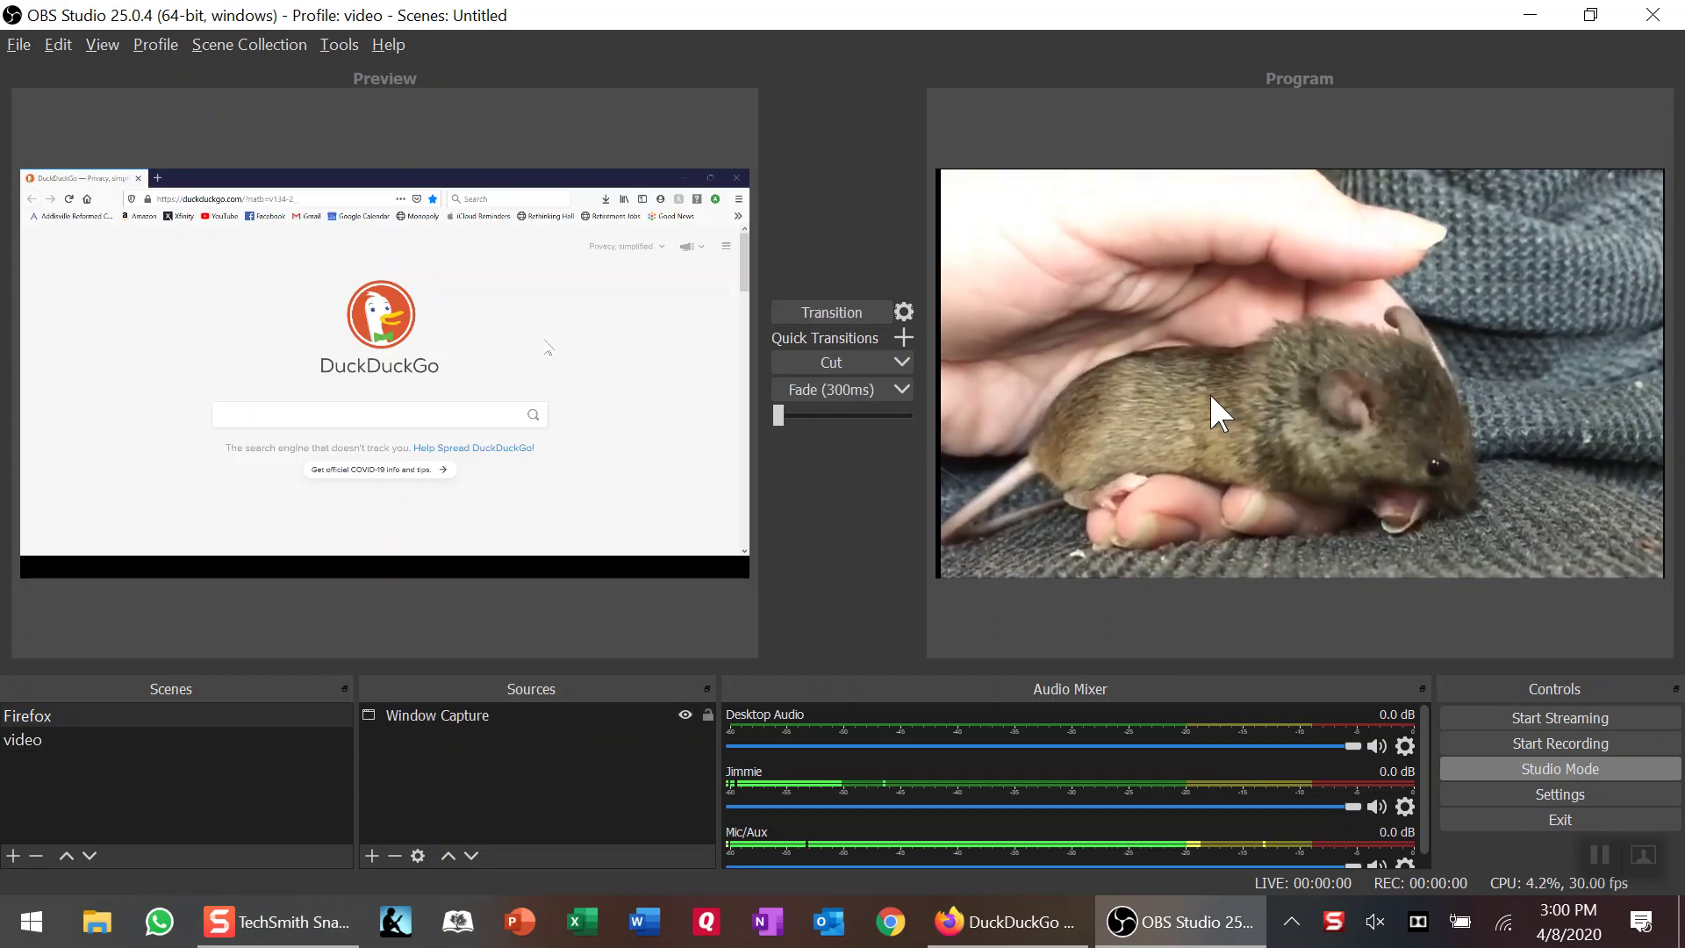
{"action": "left_click", "coordinate": [830, 307]}
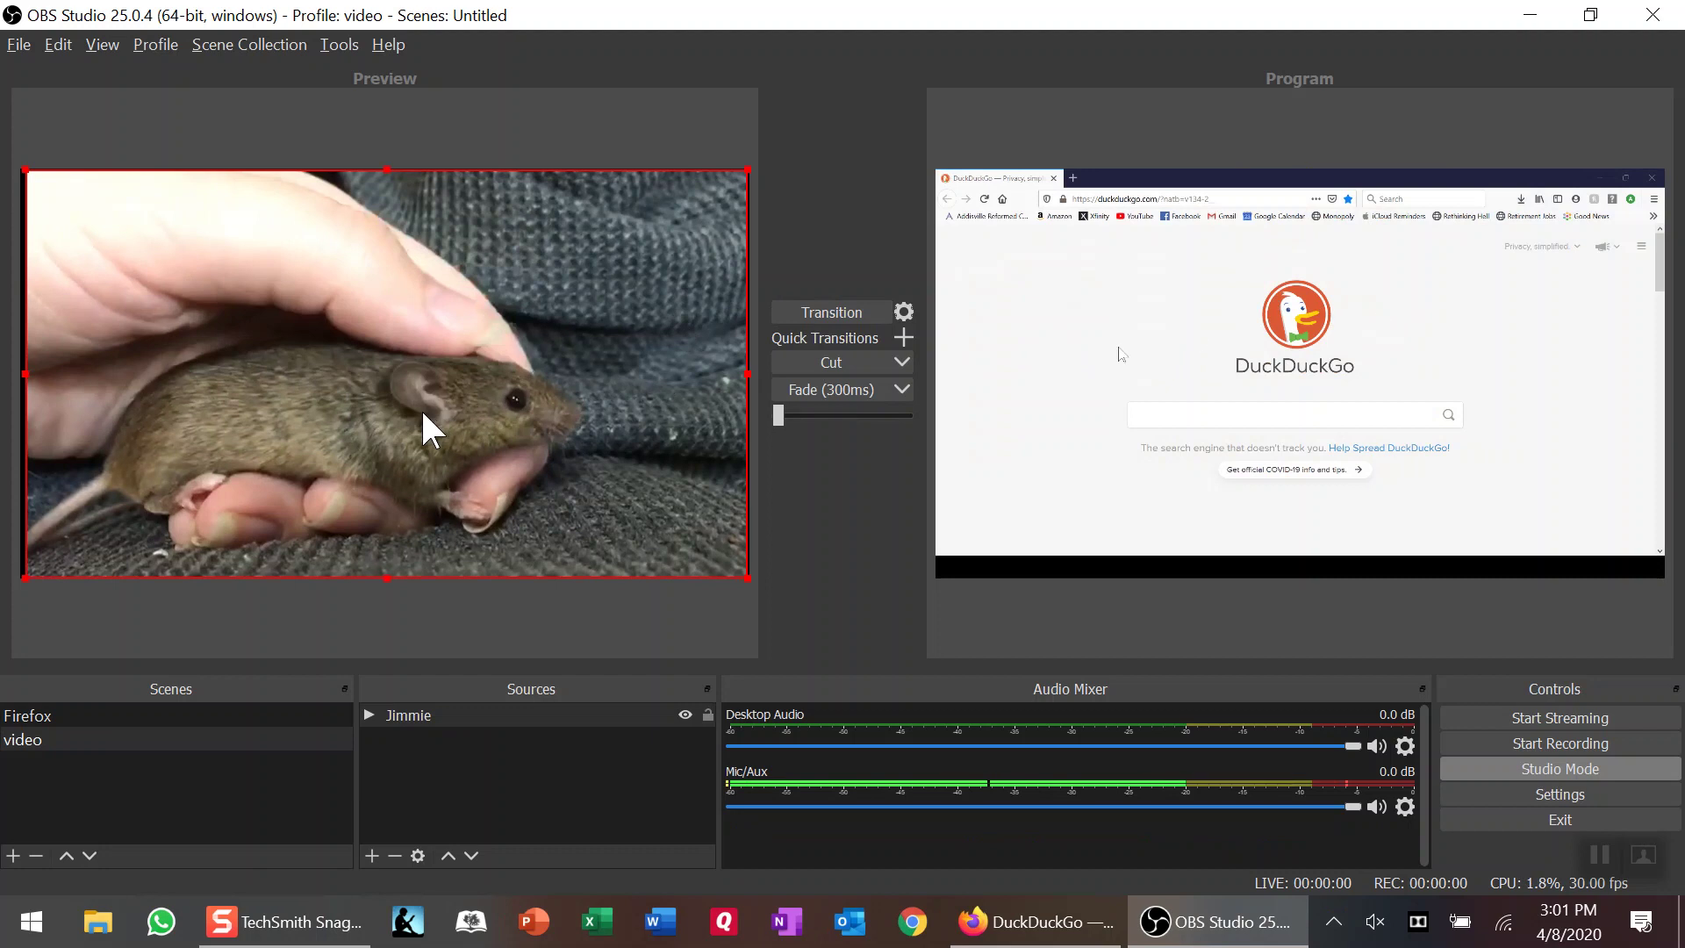
Remove the 'video' scene from the scene list, confirming the deletion.
{"action": "right_click", "coordinate": [55, 734]}
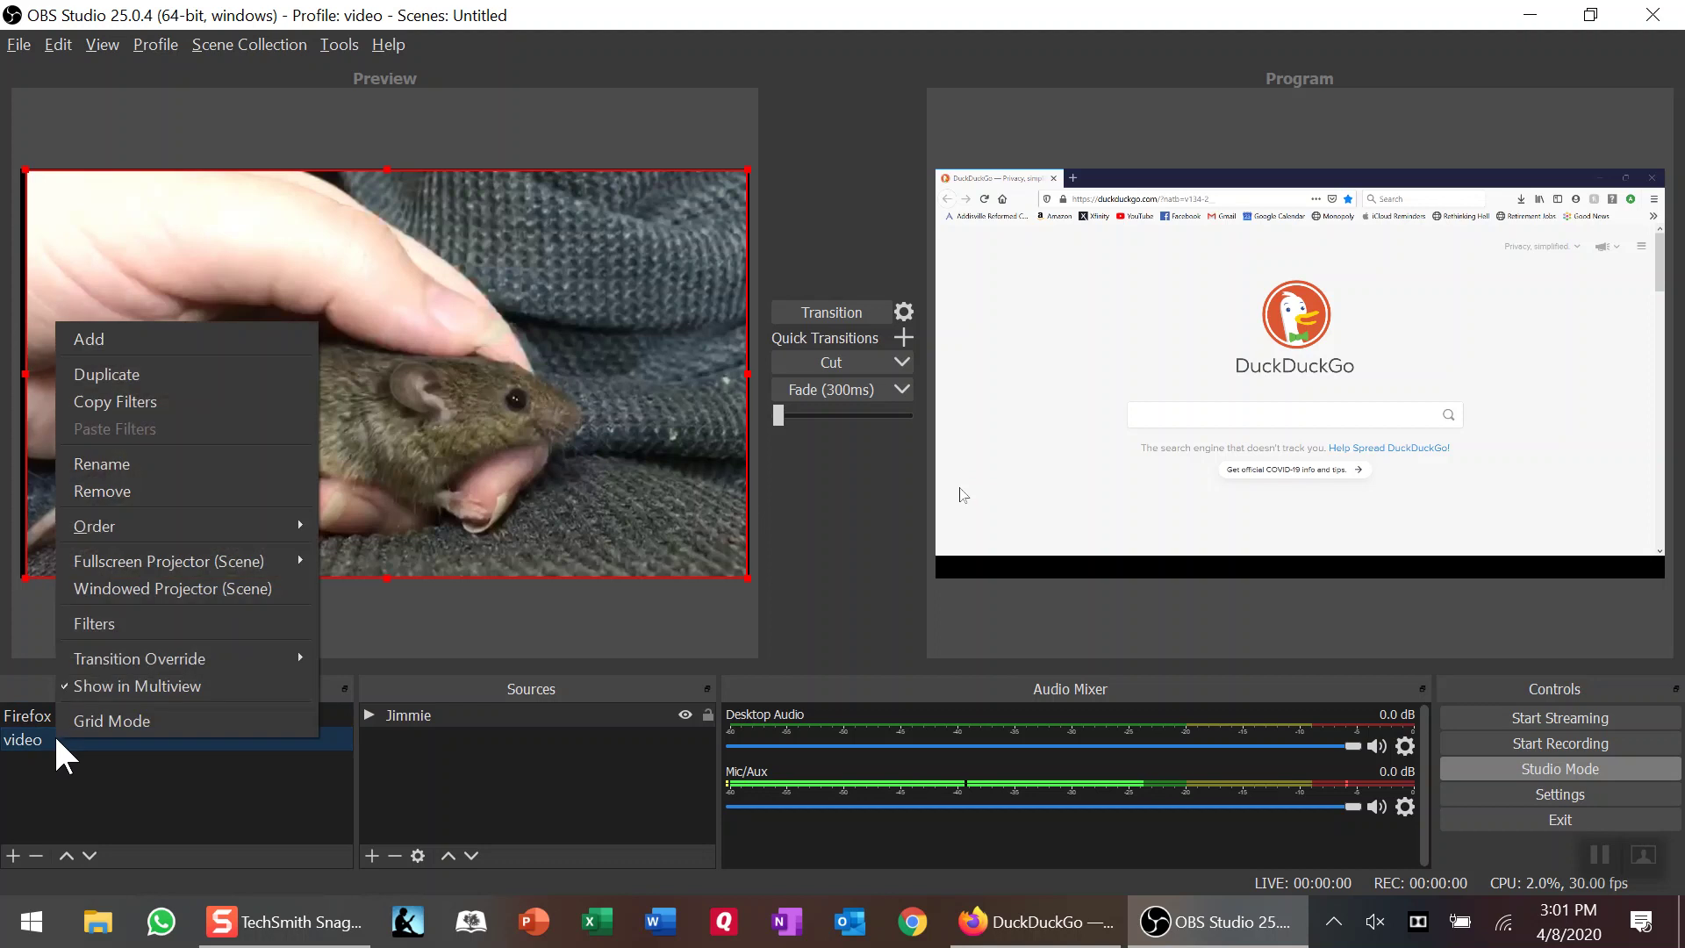
{"action": "left_click", "coordinate": [98, 494]}
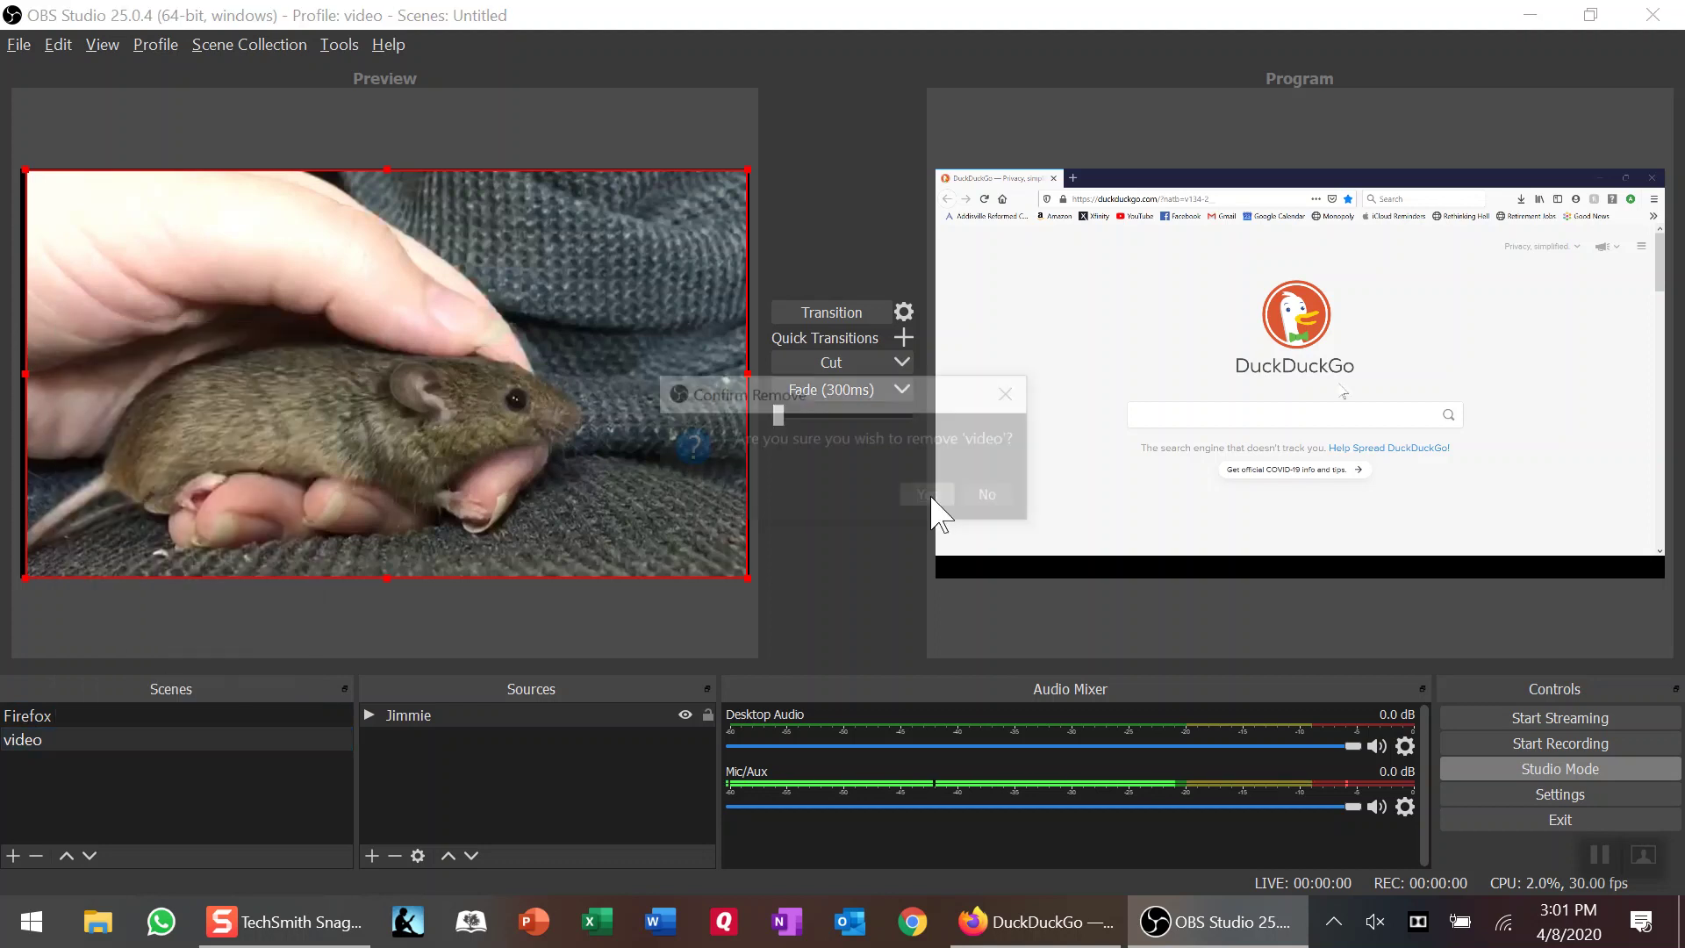
{"action": "left_click", "coordinate": [932, 497]}
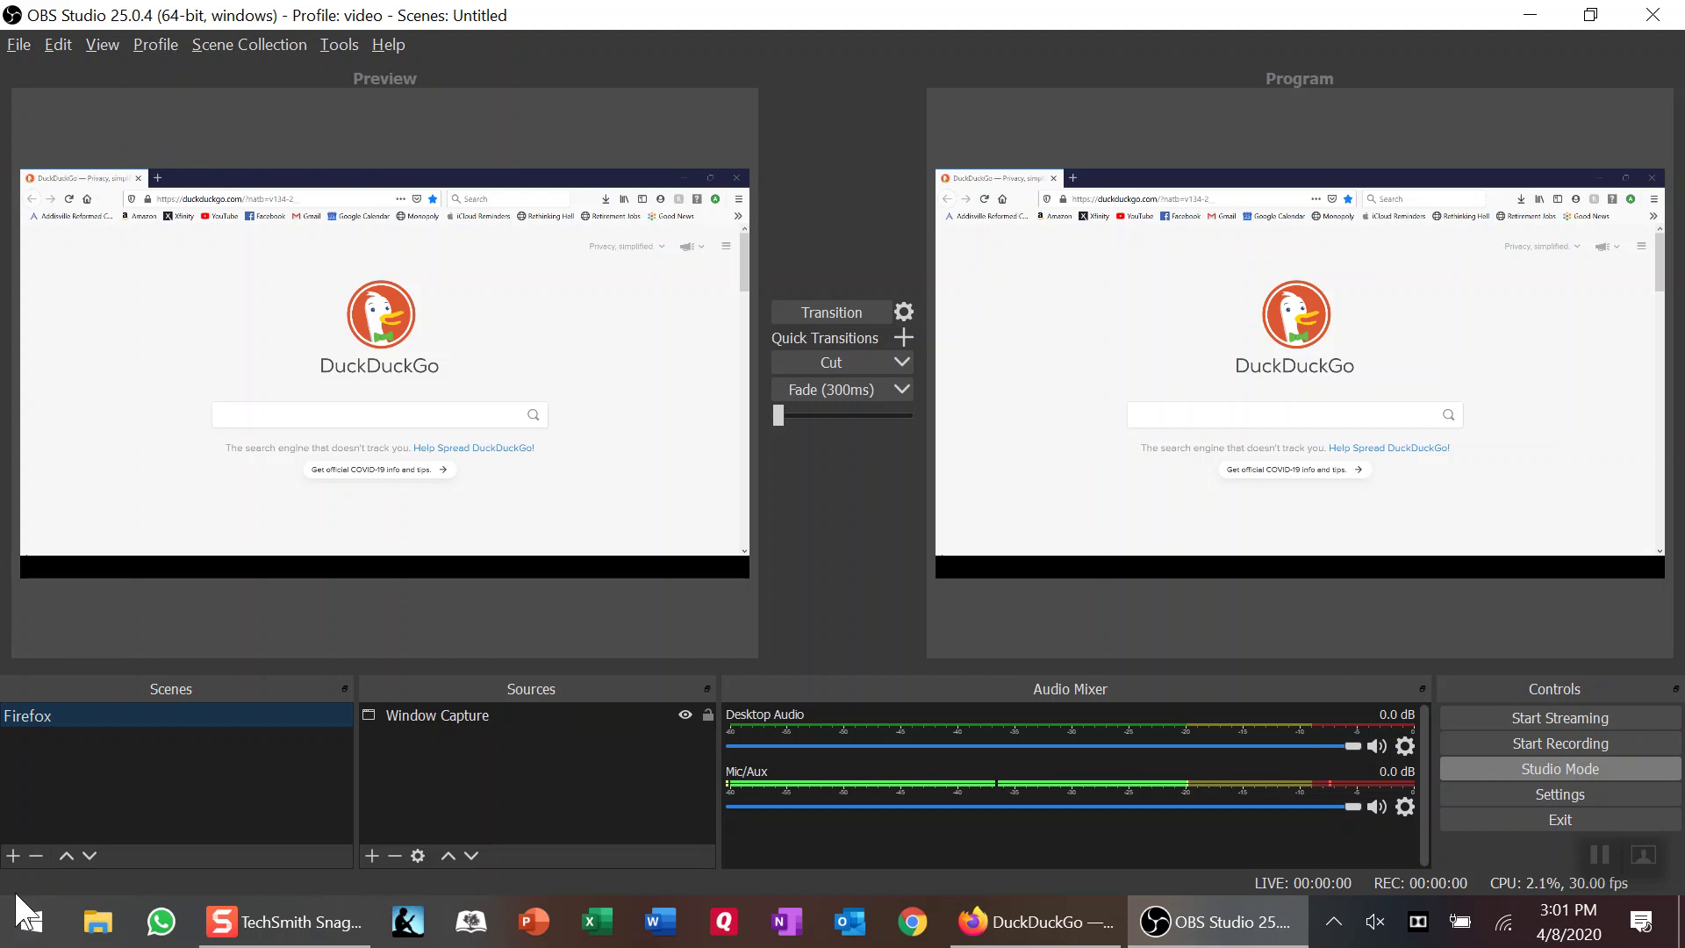
{"action": "left_click", "coordinate": [13, 855]}
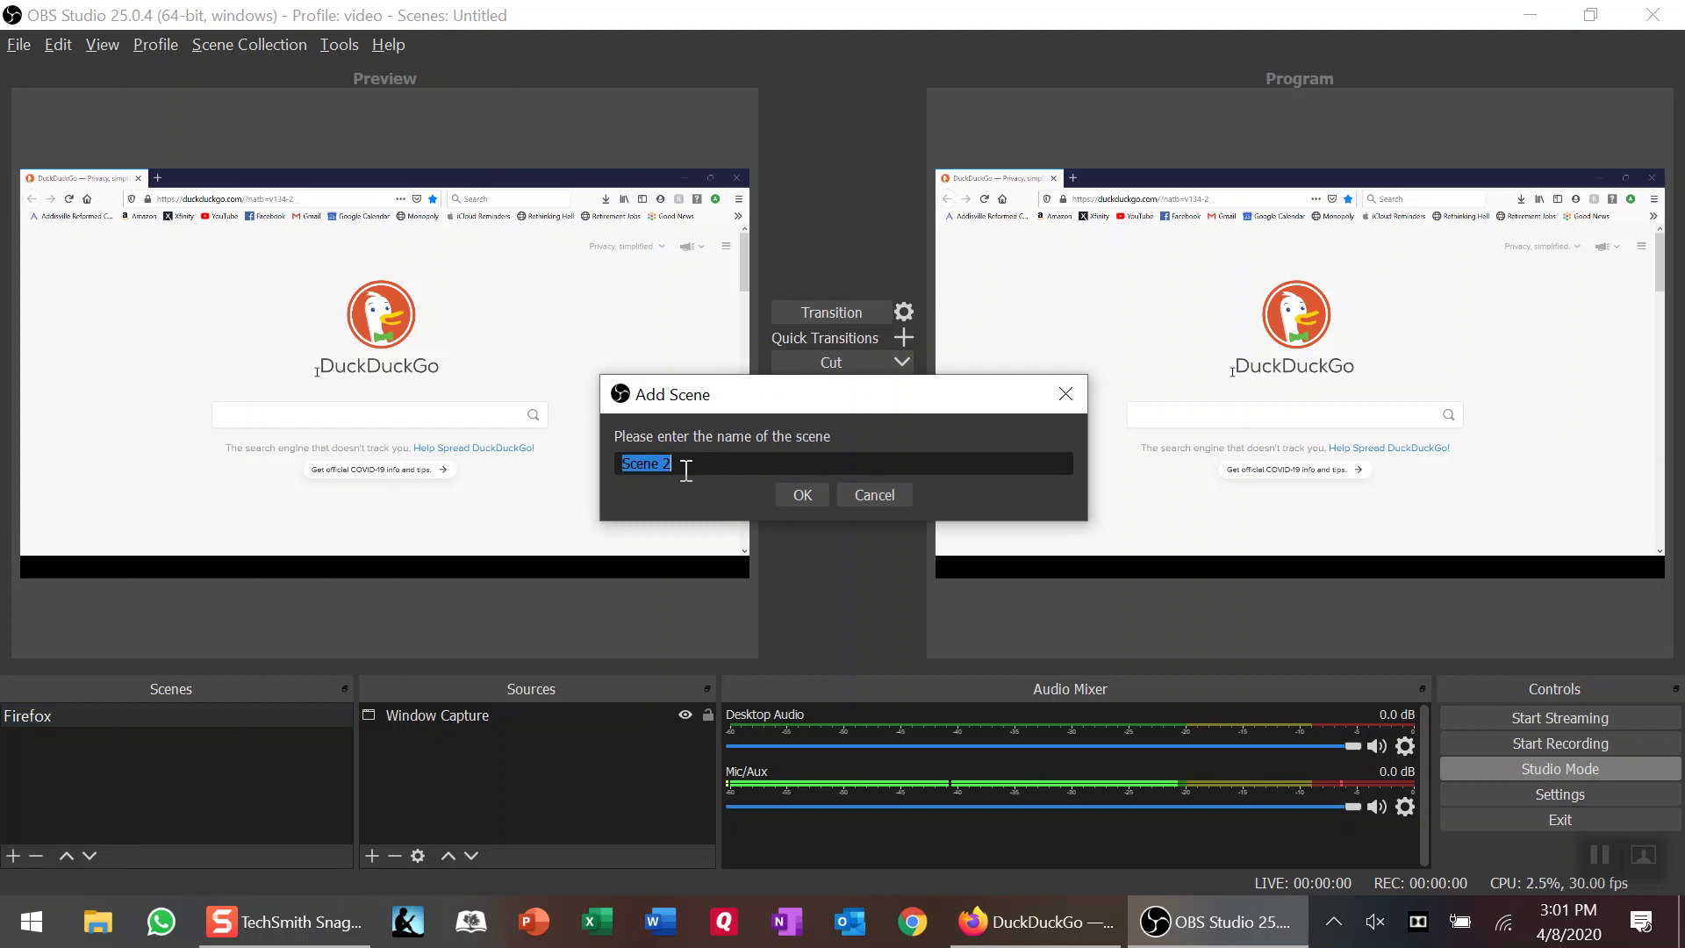
Add a new scene named 'Jimmie' below the Firefox scene.
{"action": "type", "text": "Jimmie"}
{"action": "left_click", "coordinate": [815, 497]}
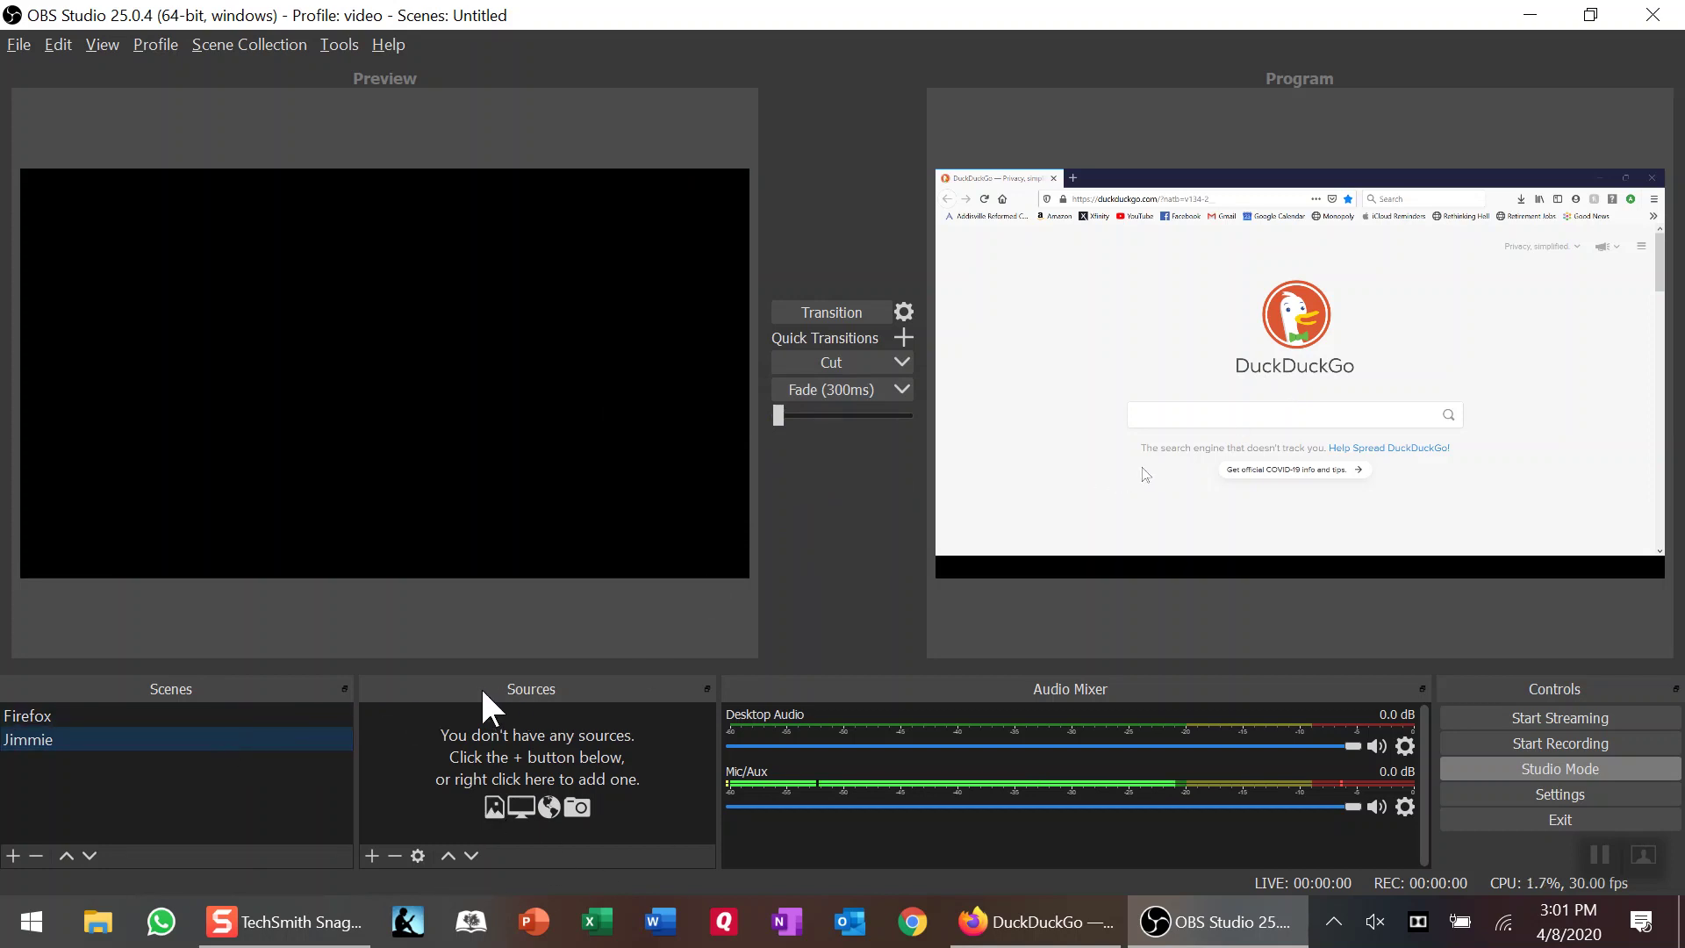
{"action": "left_click", "coordinate": [369, 855]}
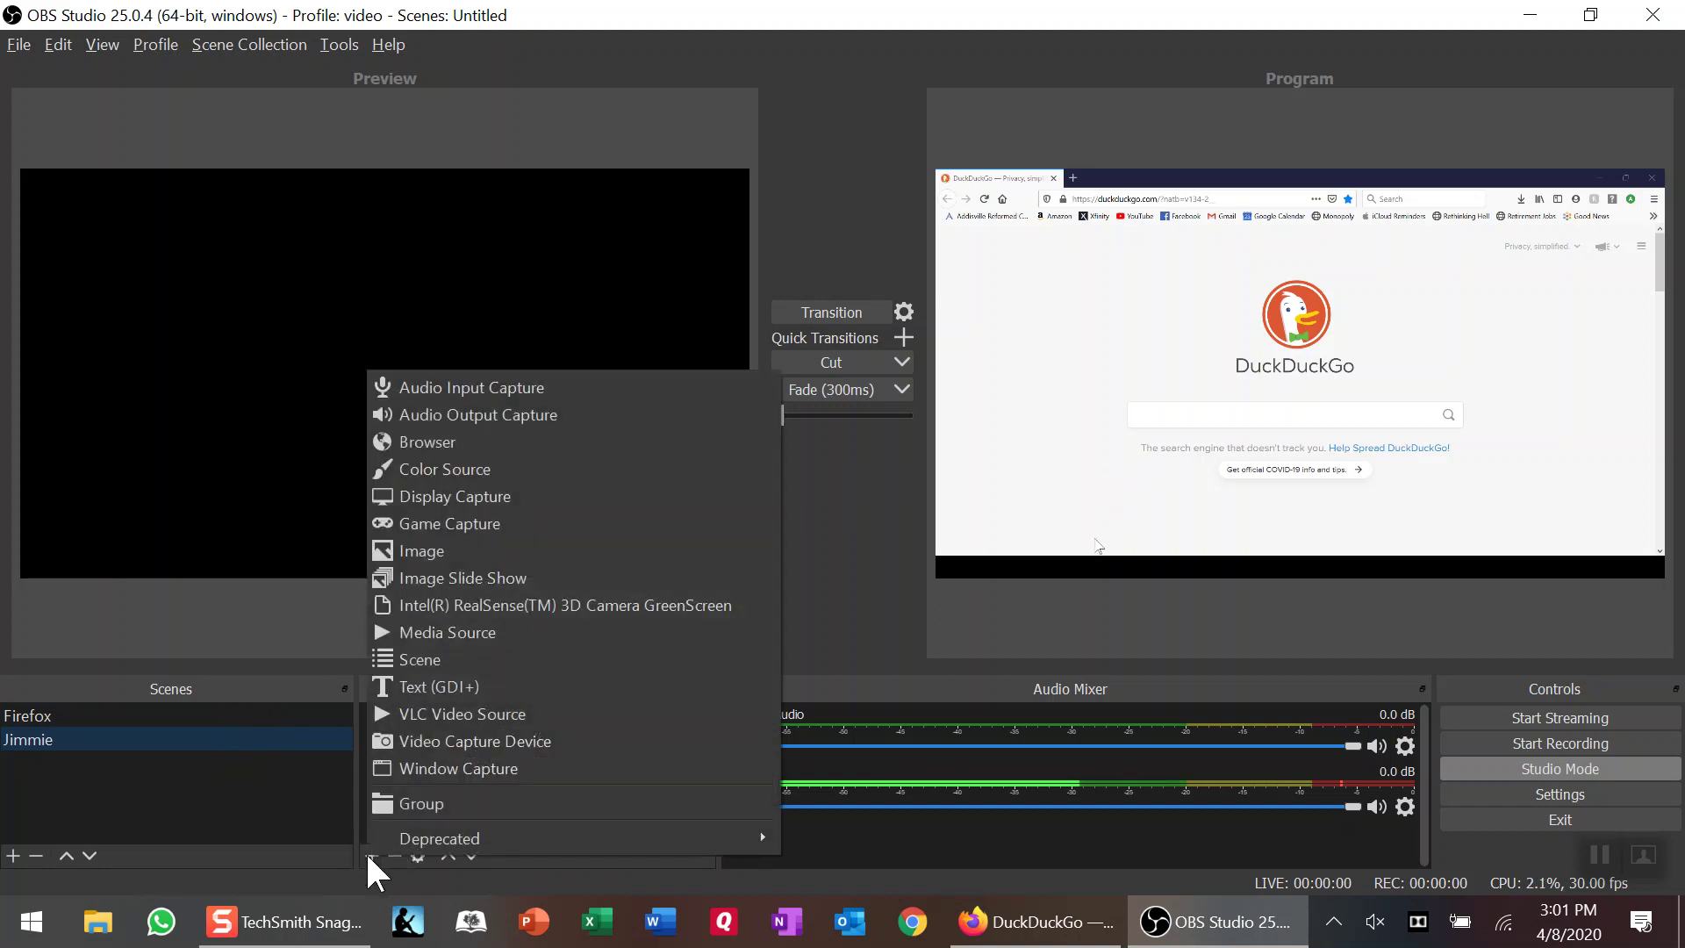
Add a Media Source named 'Jimmie in hand' to the Jimmie scene.
{"action": "left_click", "coordinate": [440, 632]}
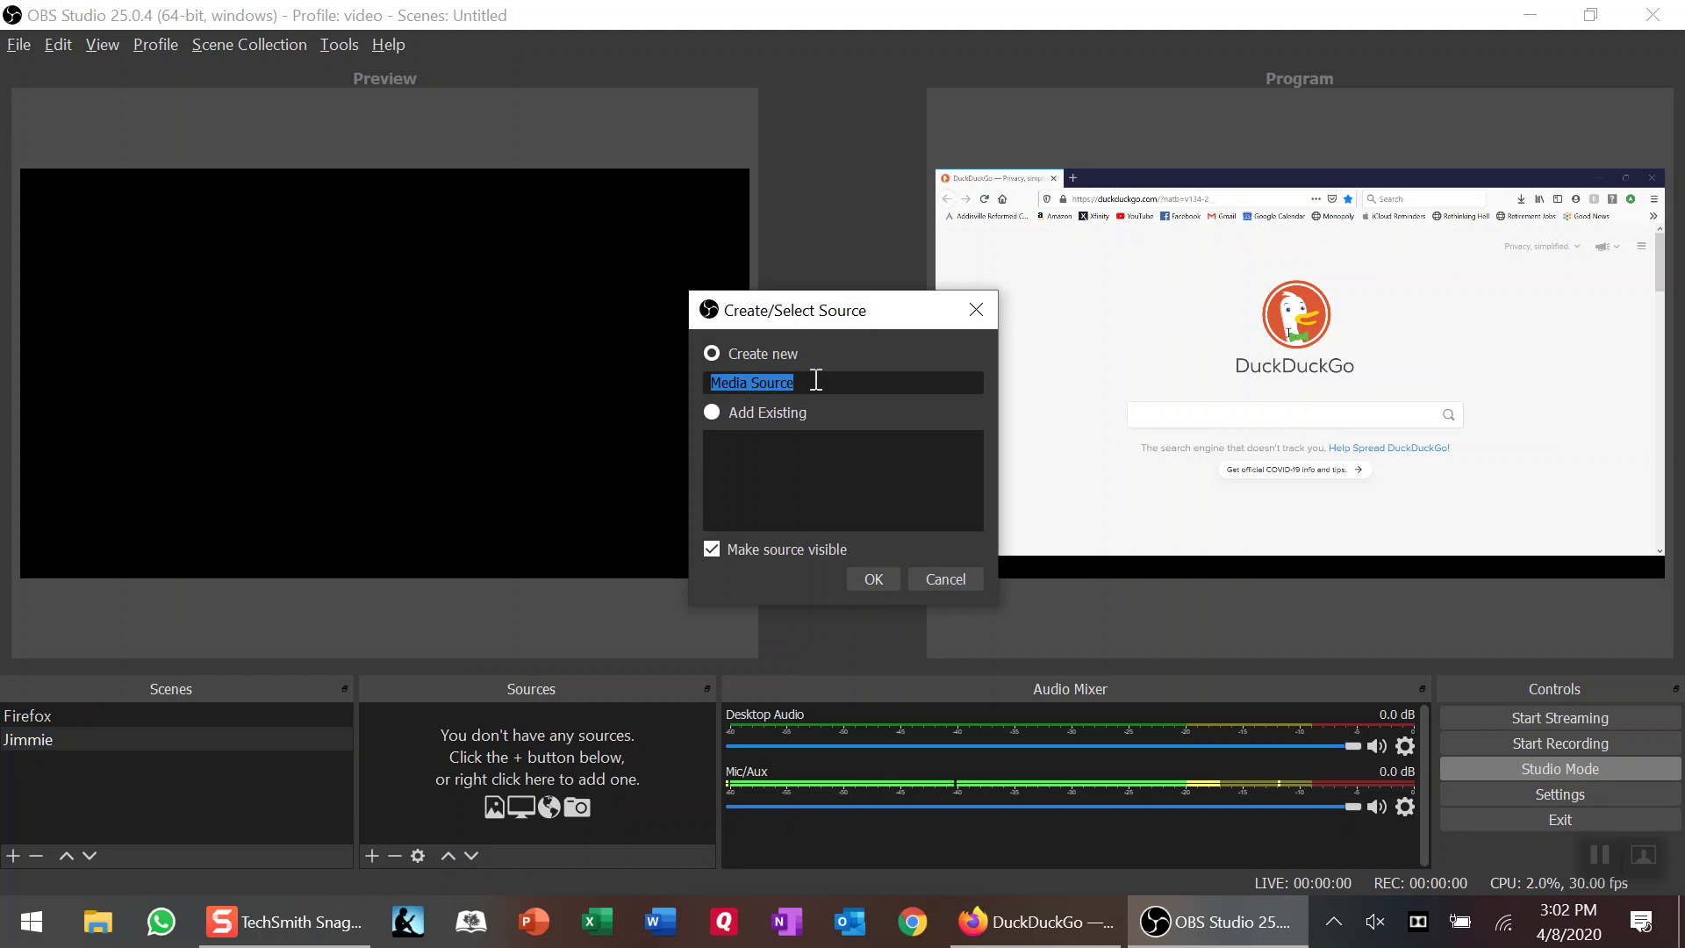
{"action": "type", "text": "Jimmie in han"}
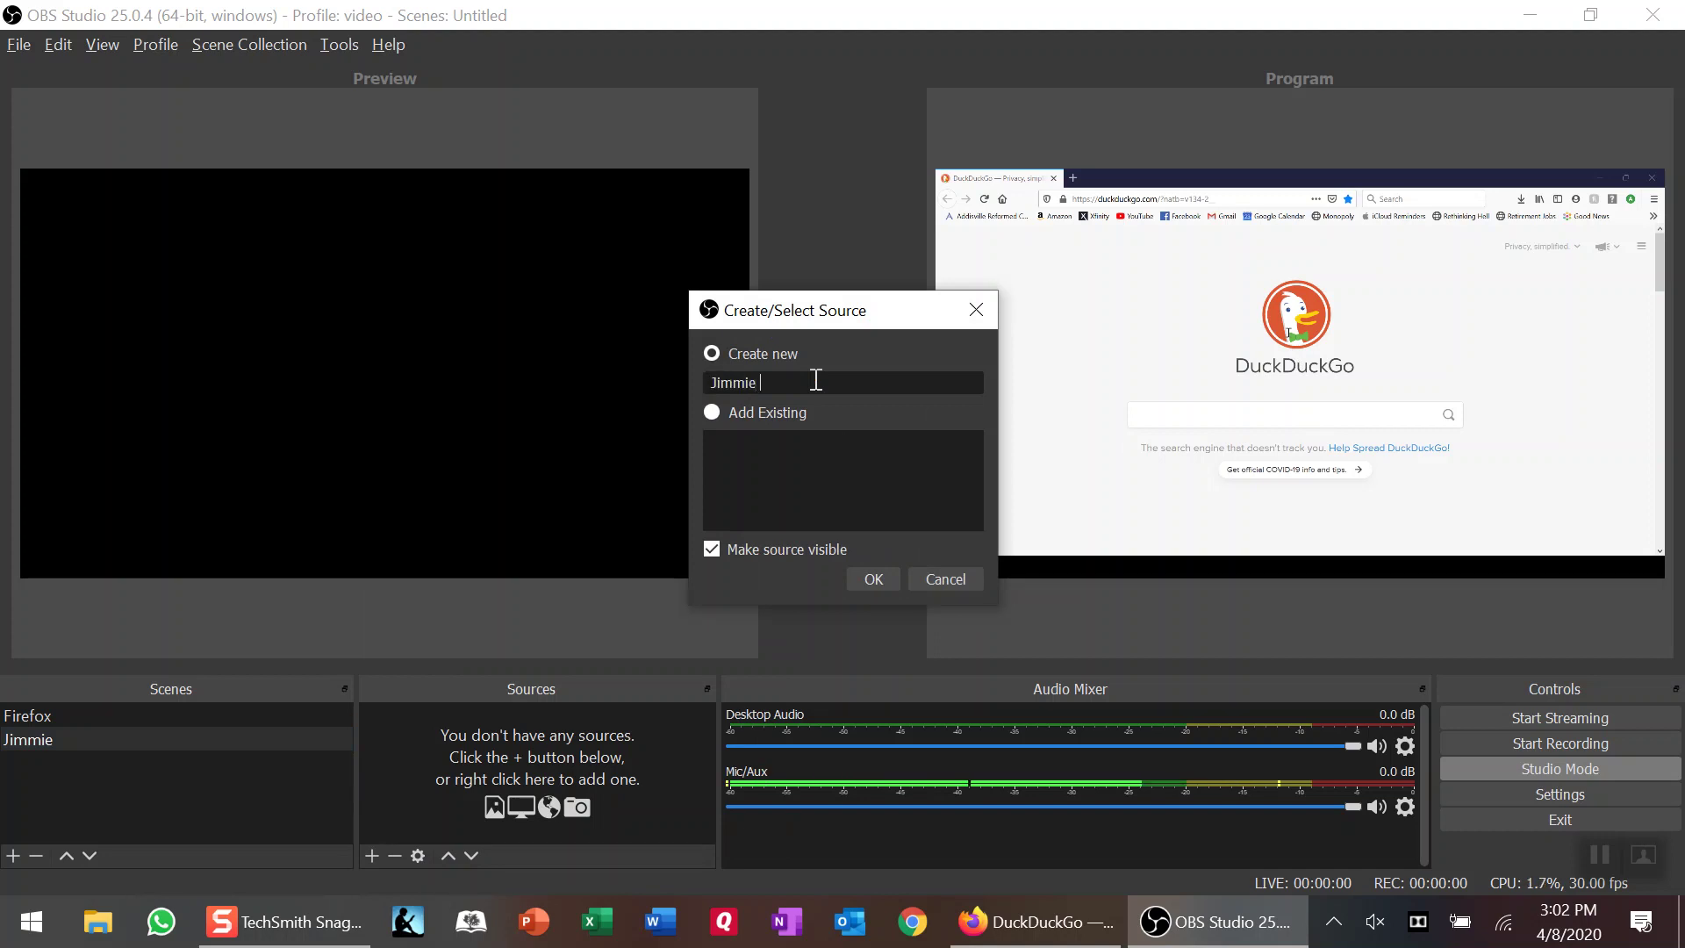
{"action": "type", "text": "d"}
{"action": "left_click", "coordinate": [878, 571]}
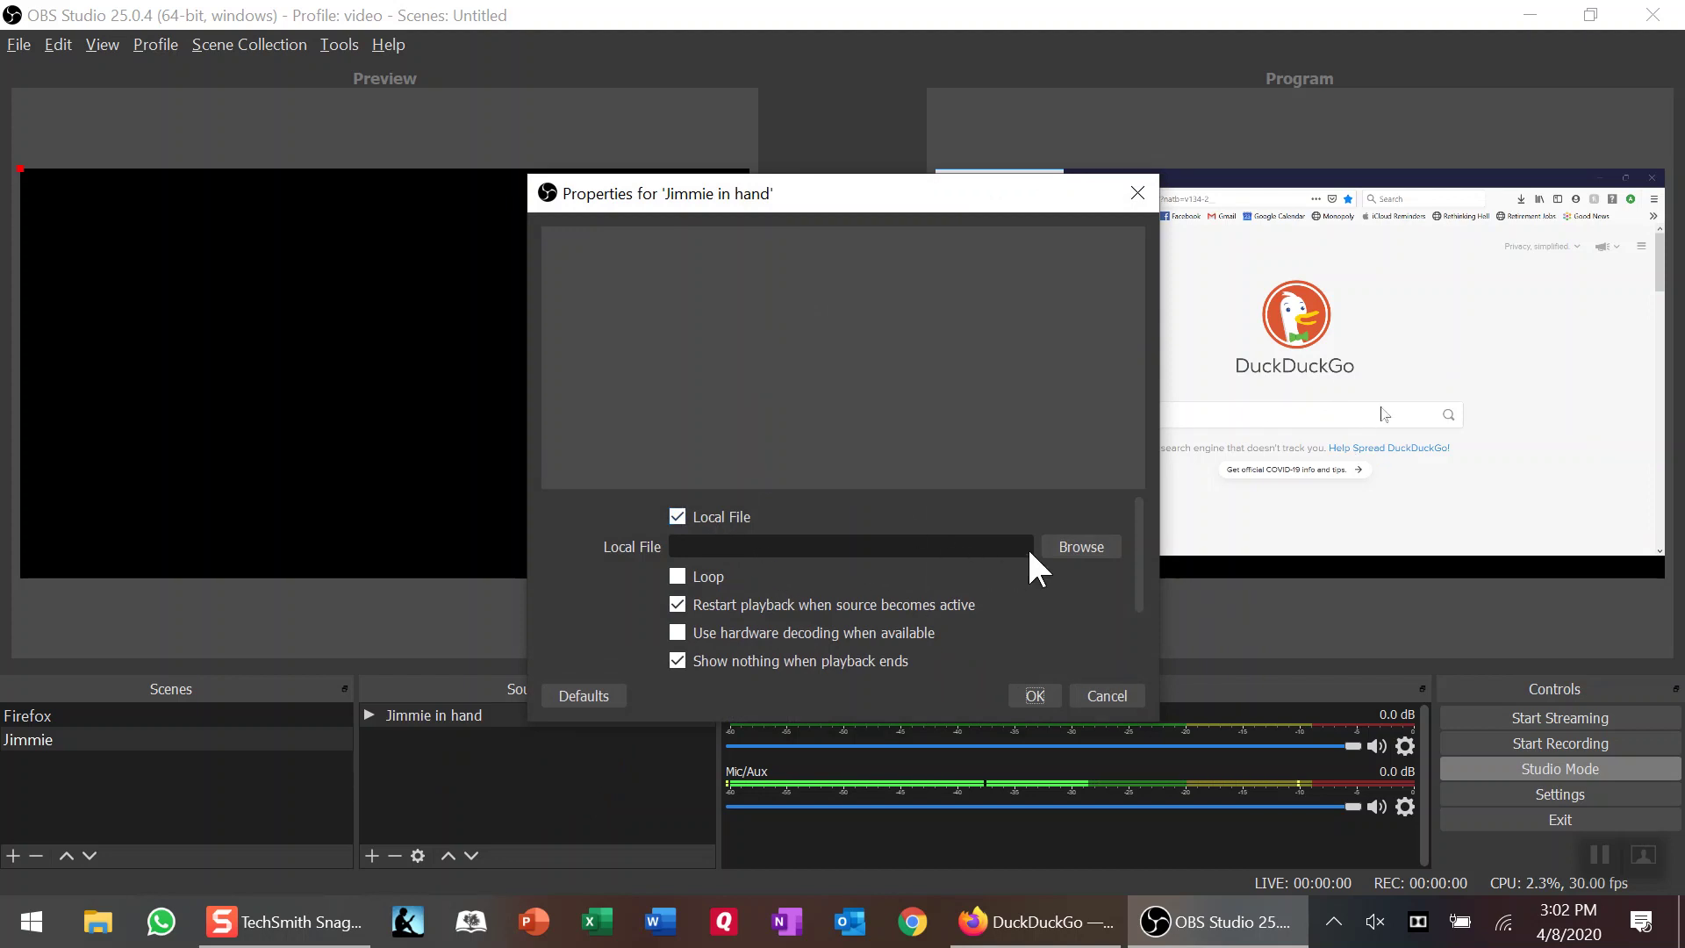
Load the Desktop mp4 into 'Jimmie in hand' and untick 'Show nothing when playback ends'.
{"action": "left_click", "coordinate": [1080, 544]}
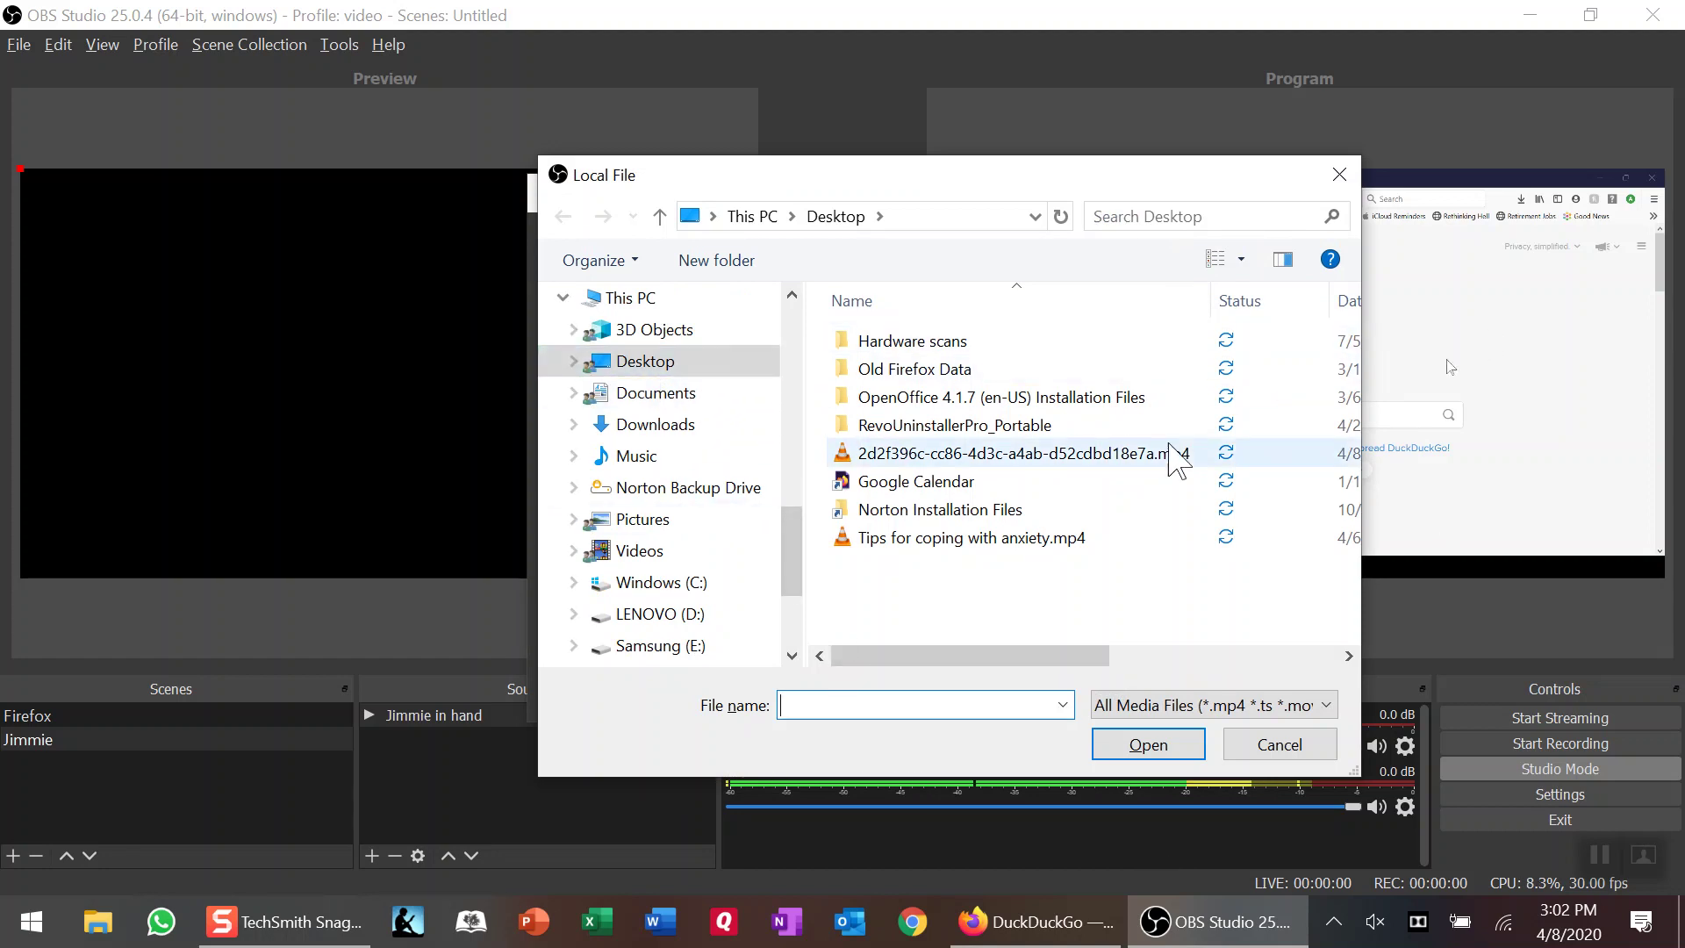
{"action": "double_click", "coordinate": [906, 455]}
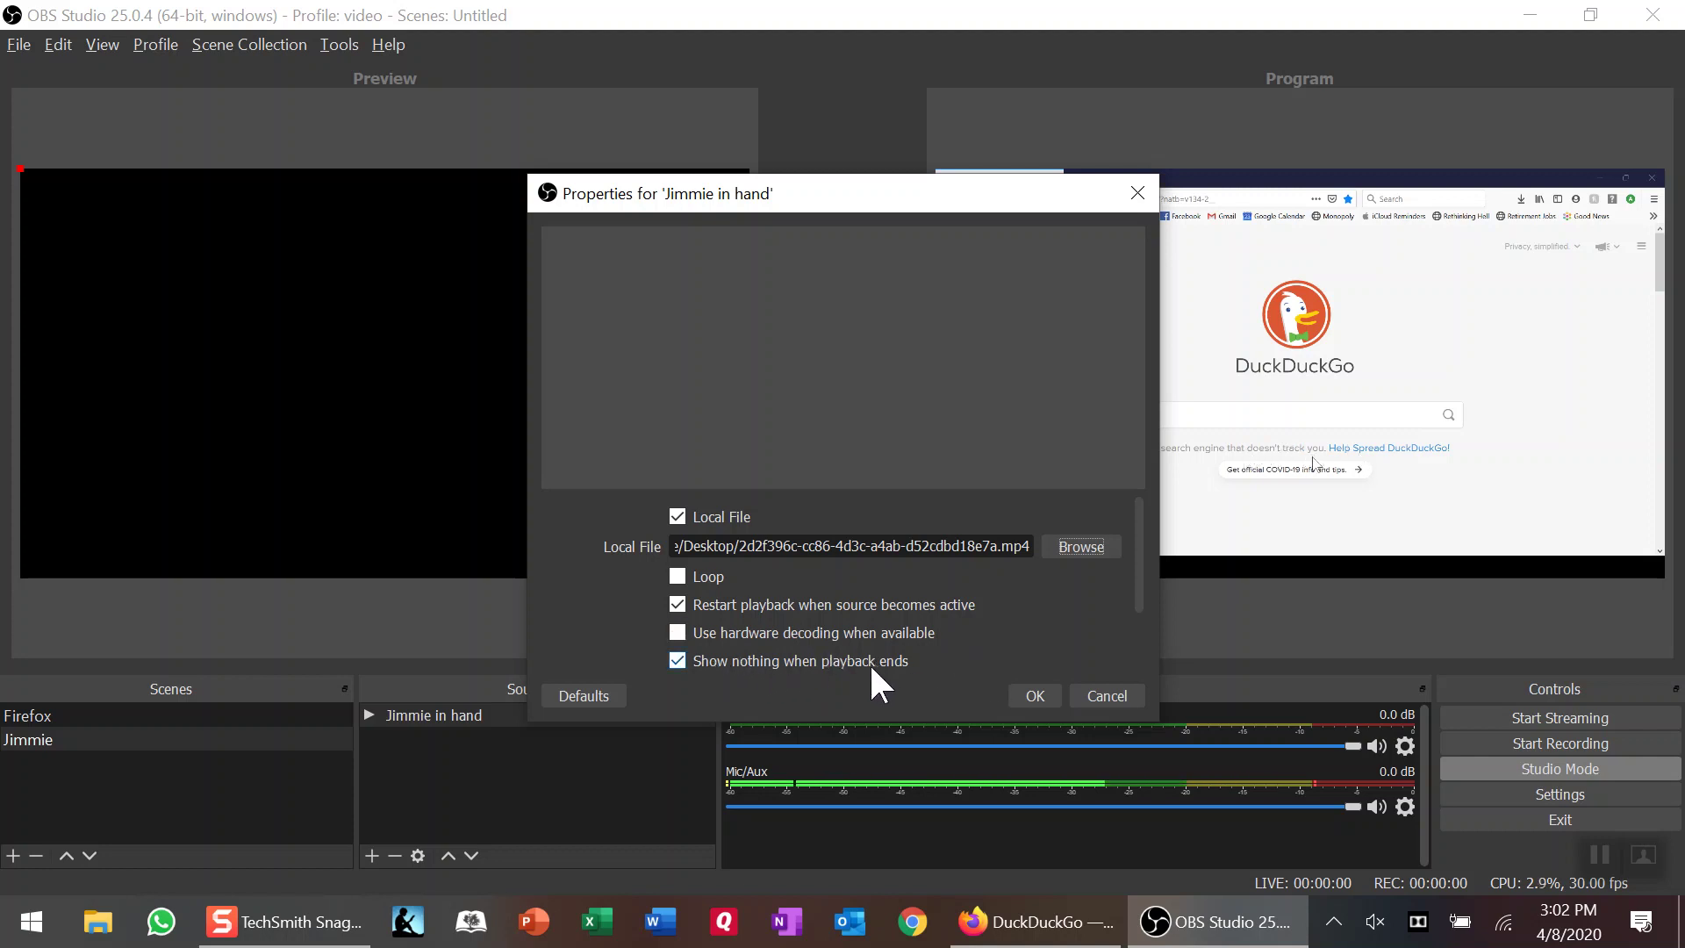
{"action": "left_click", "coordinate": [676, 660]}
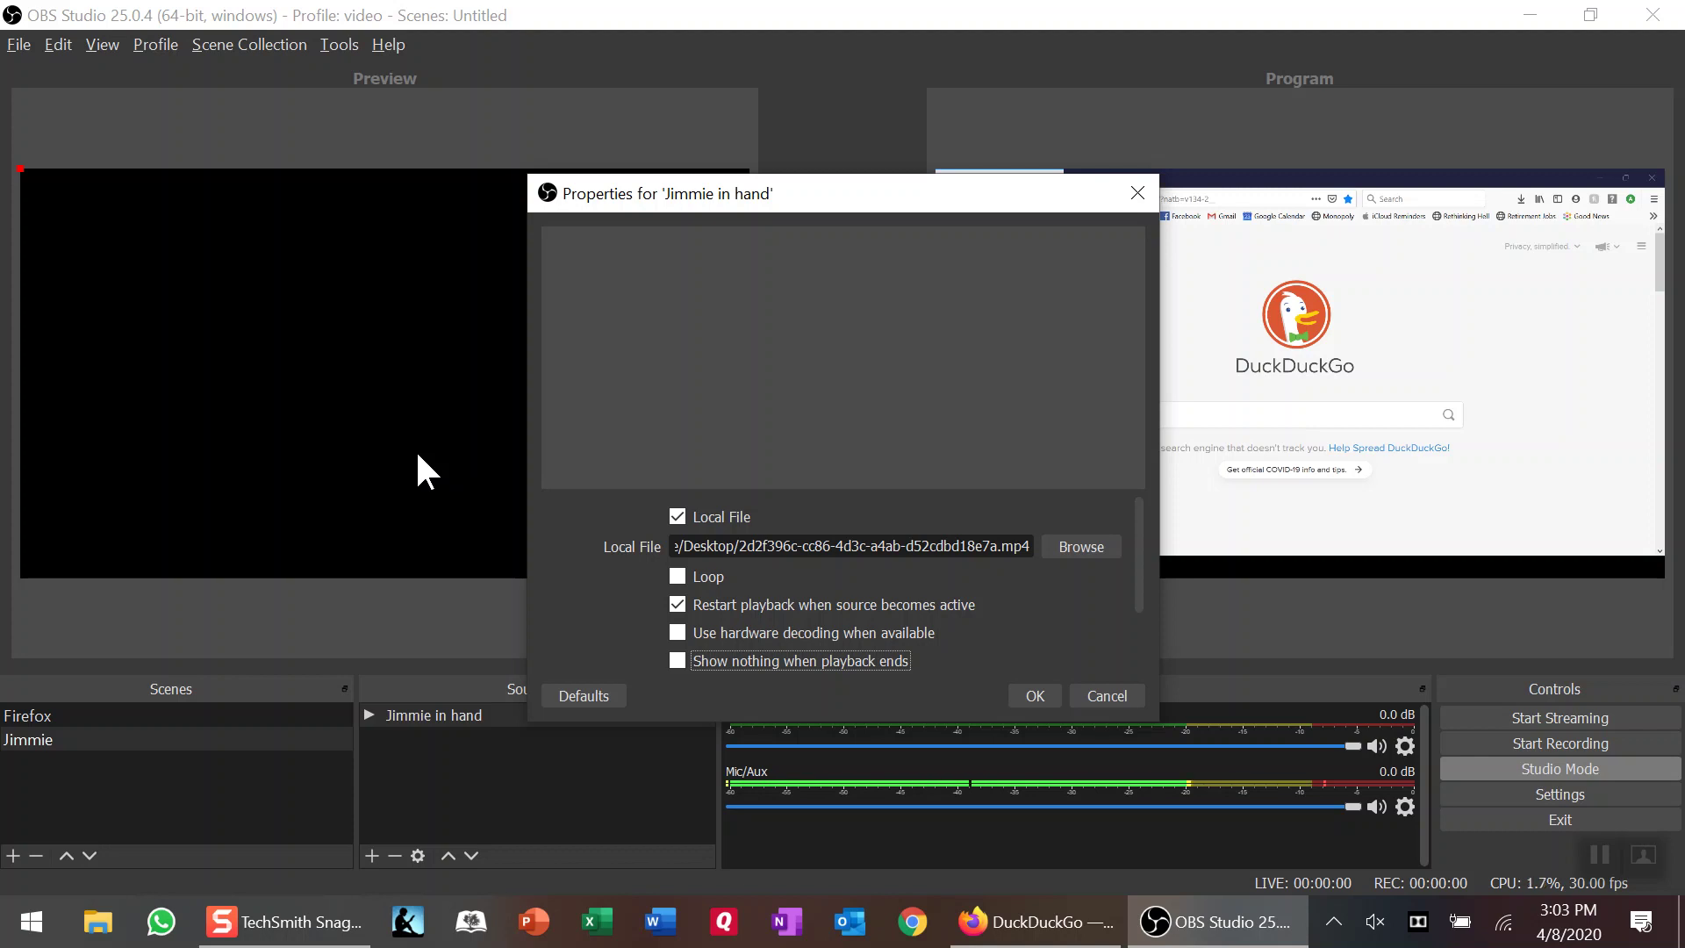
{"action": "left_click", "coordinate": [1033, 695]}
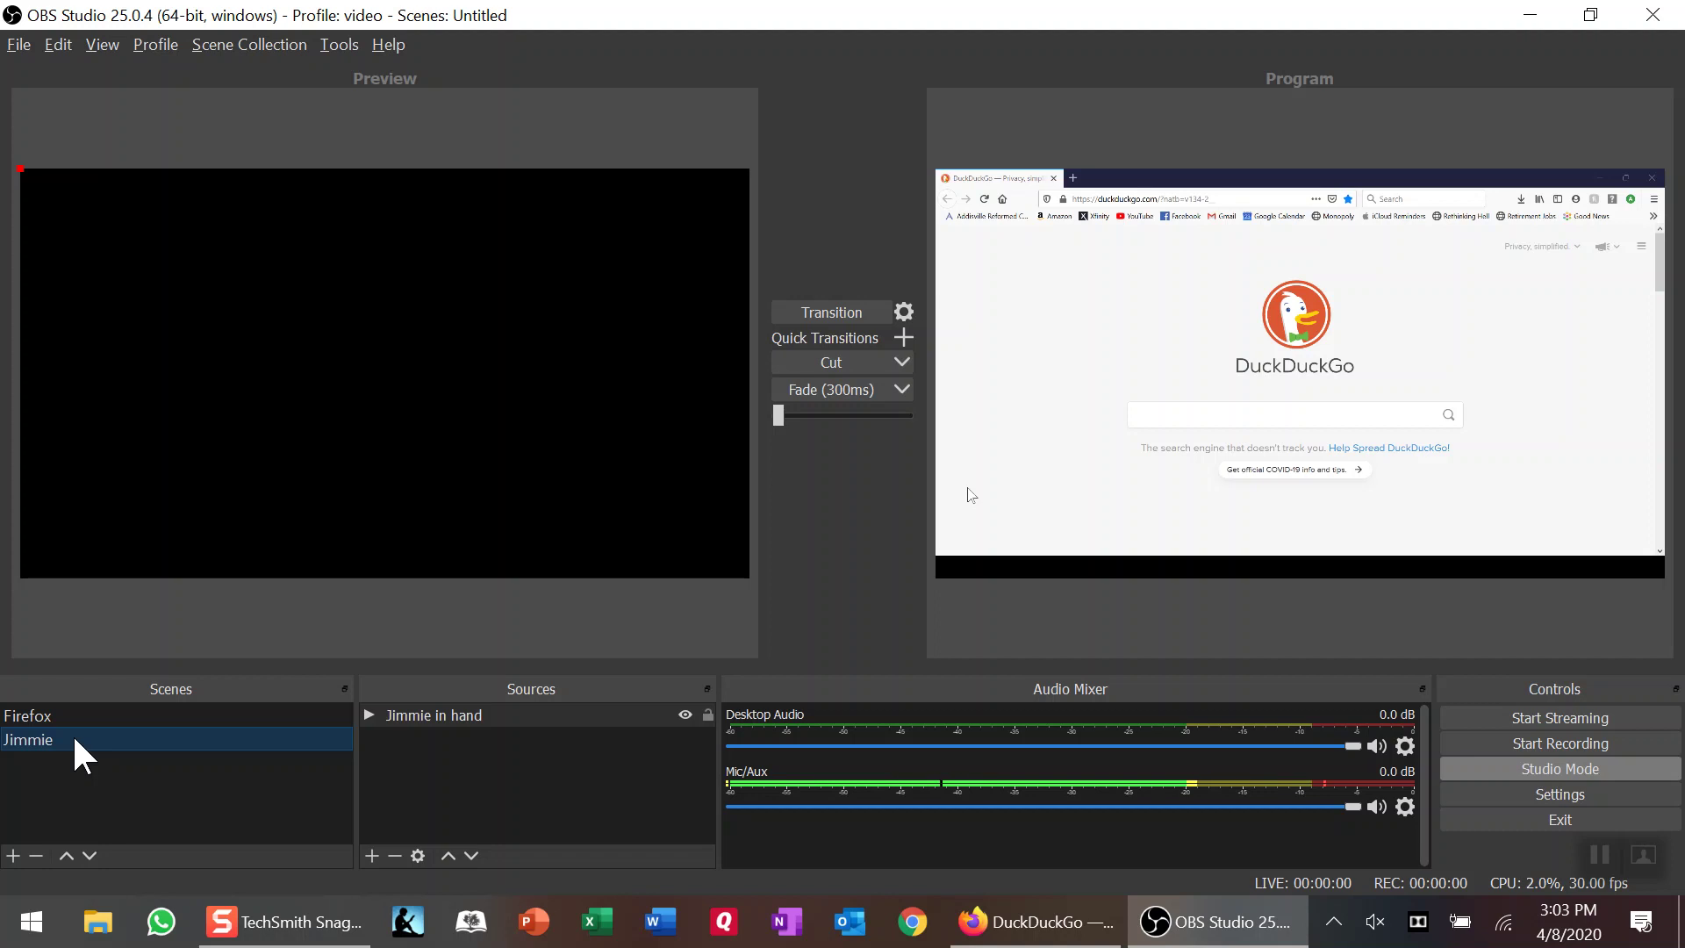
Transition the Firefox scene live, then transition the Jimmie scene into Program.
{"action": "left_click", "coordinate": [87, 715]}
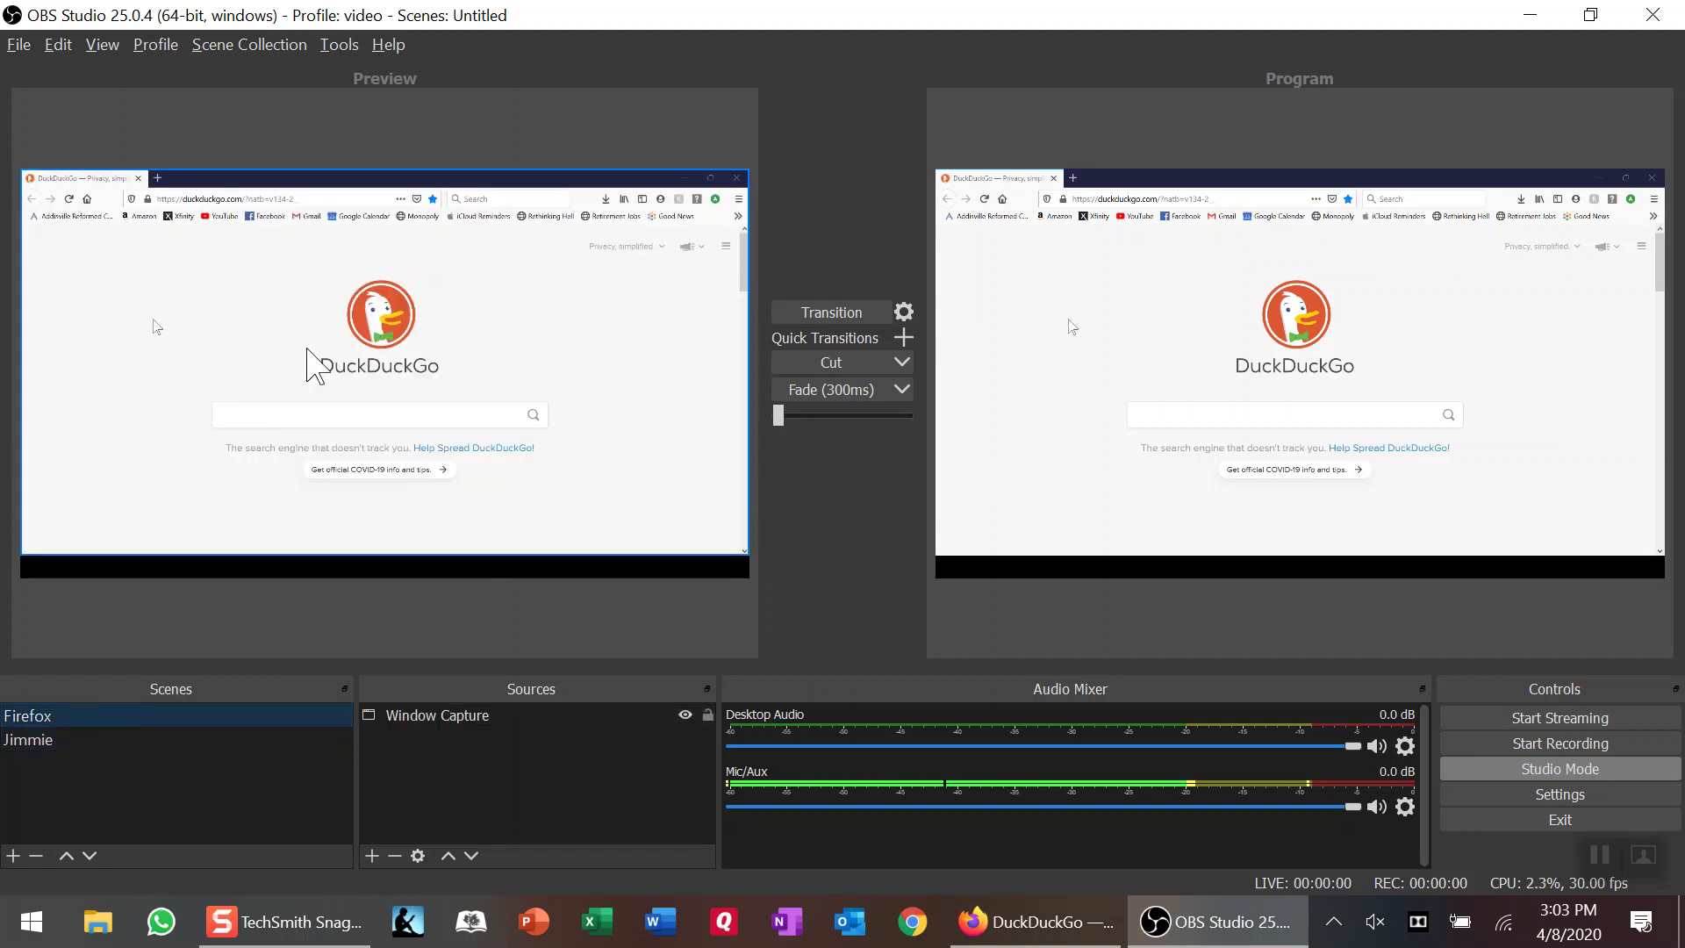
{"action": "left_click", "coordinate": [818, 314]}
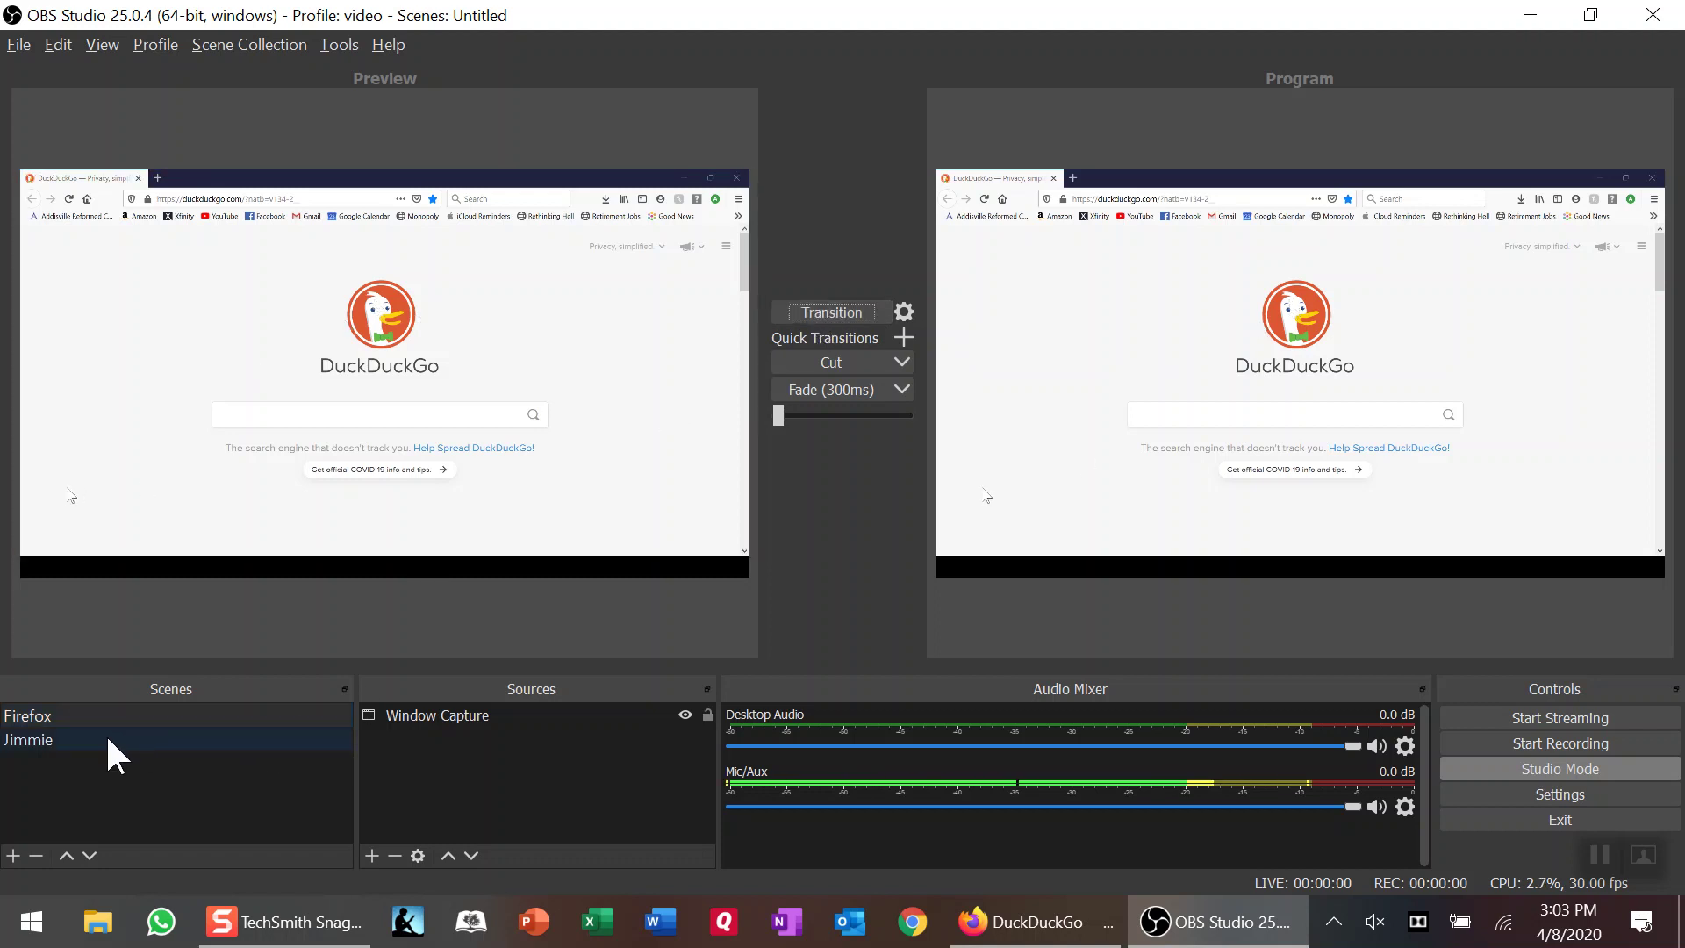
{"action": "left_click", "coordinate": [64, 744]}
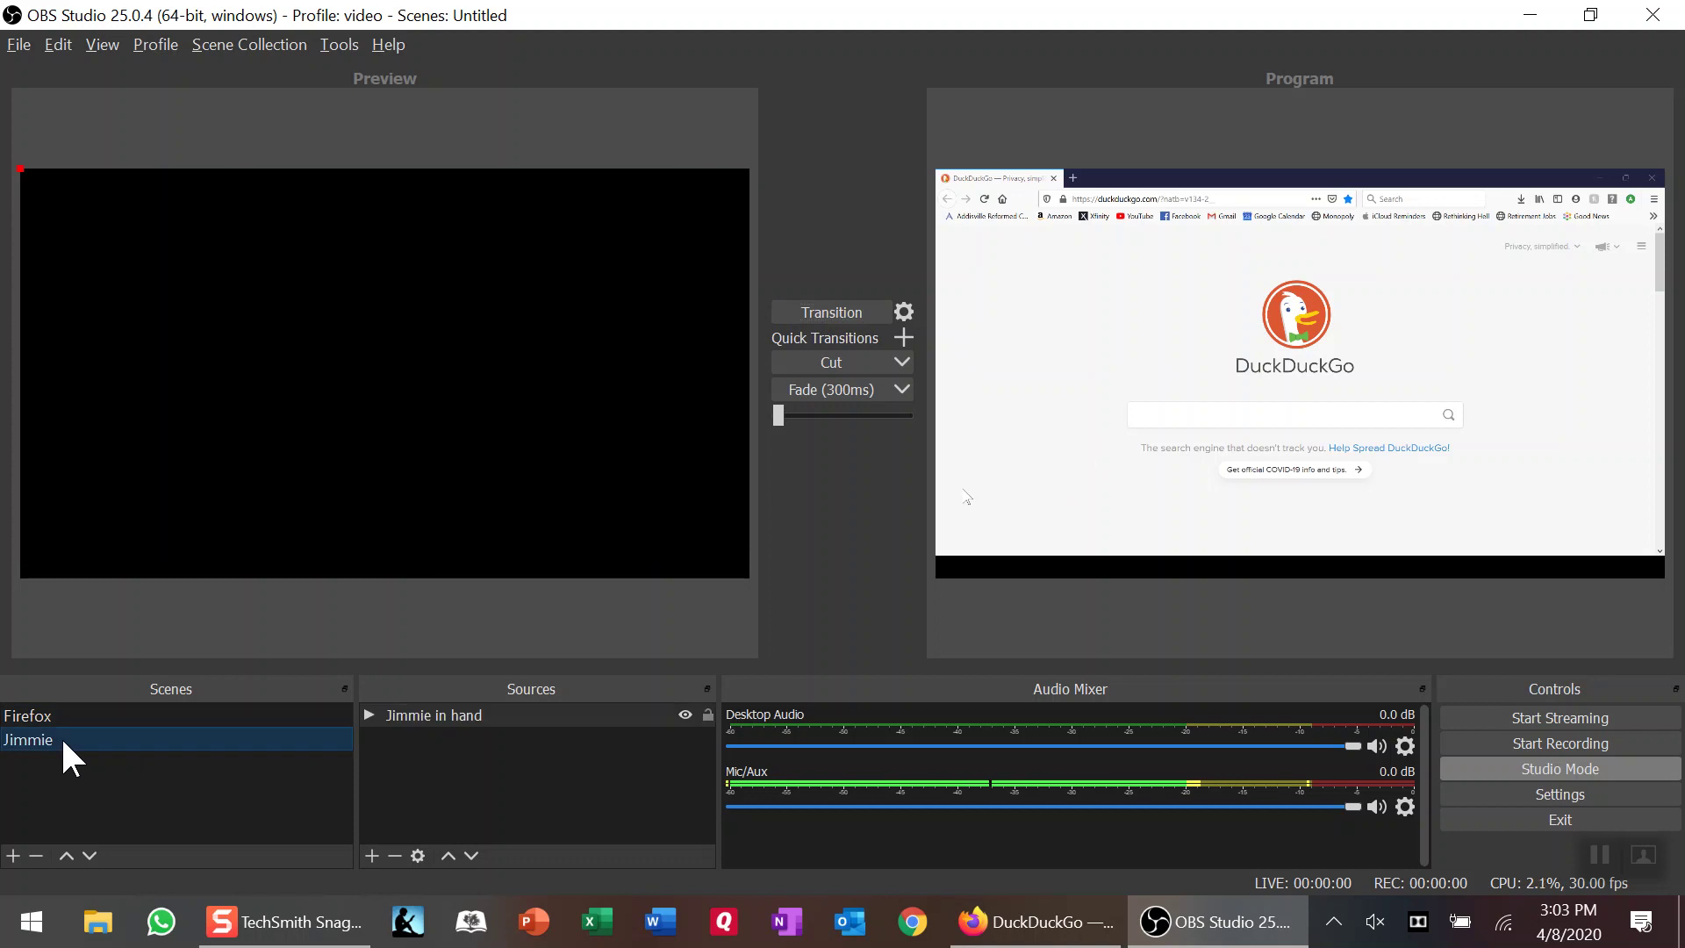
{"action": "left_click", "coordinate": [831, 313]}
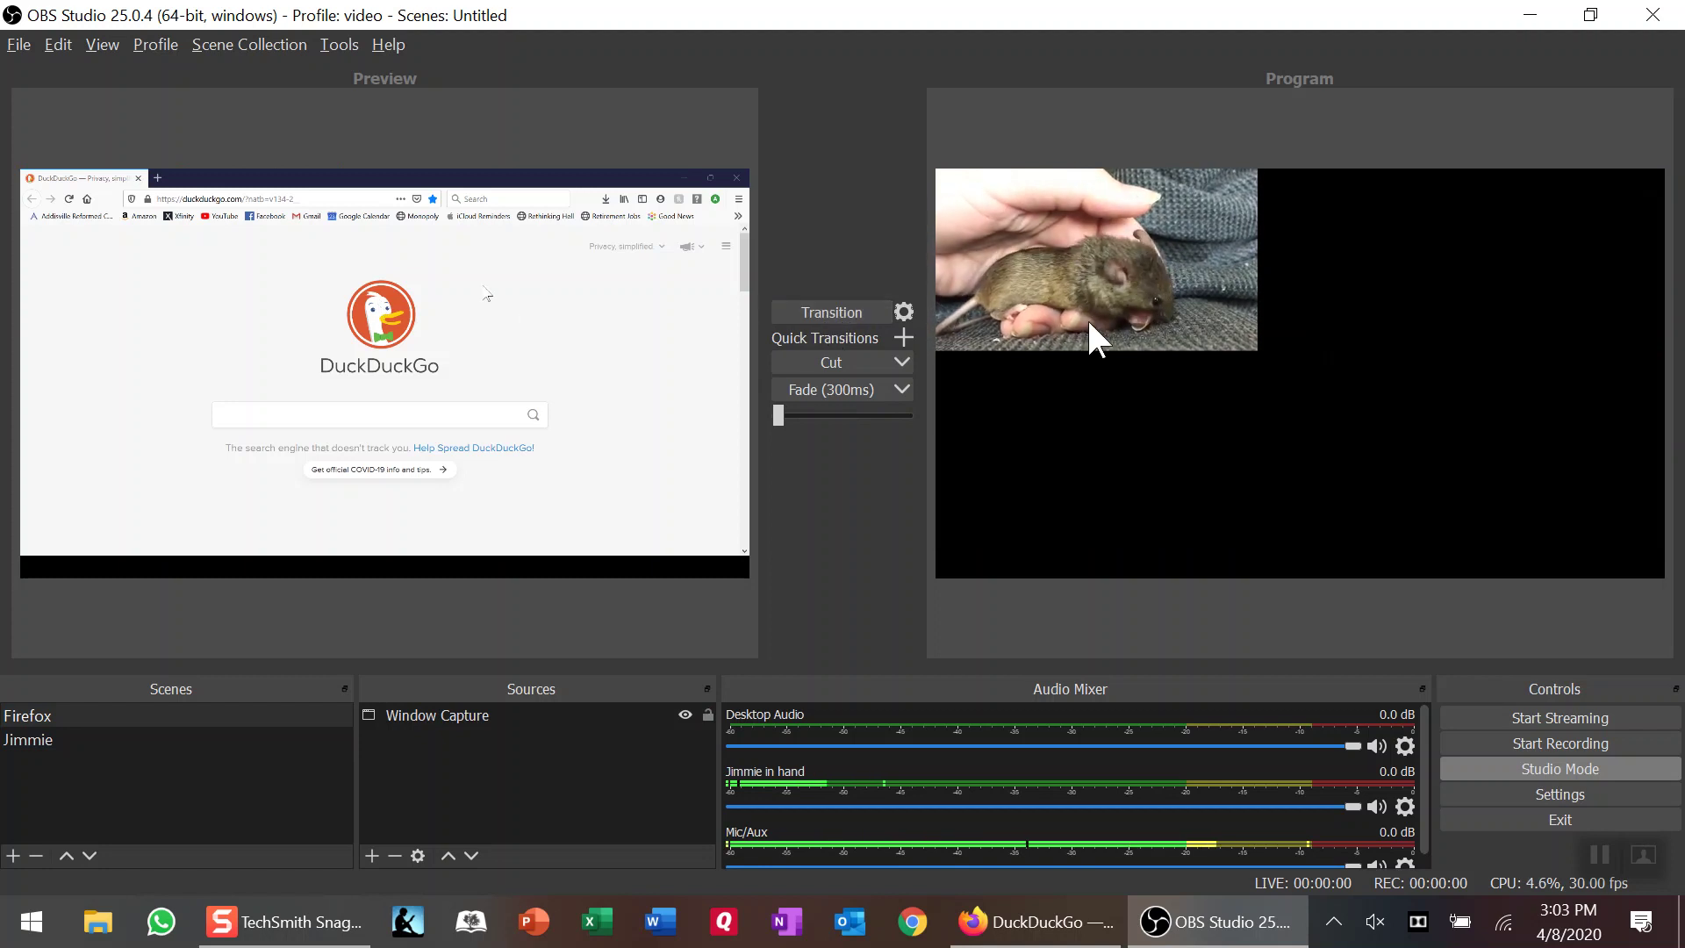
Put Firefox live and resize the mouse video to fill the canvas, centred.
{"action": "left_click", "coordinate": [854, 314]}
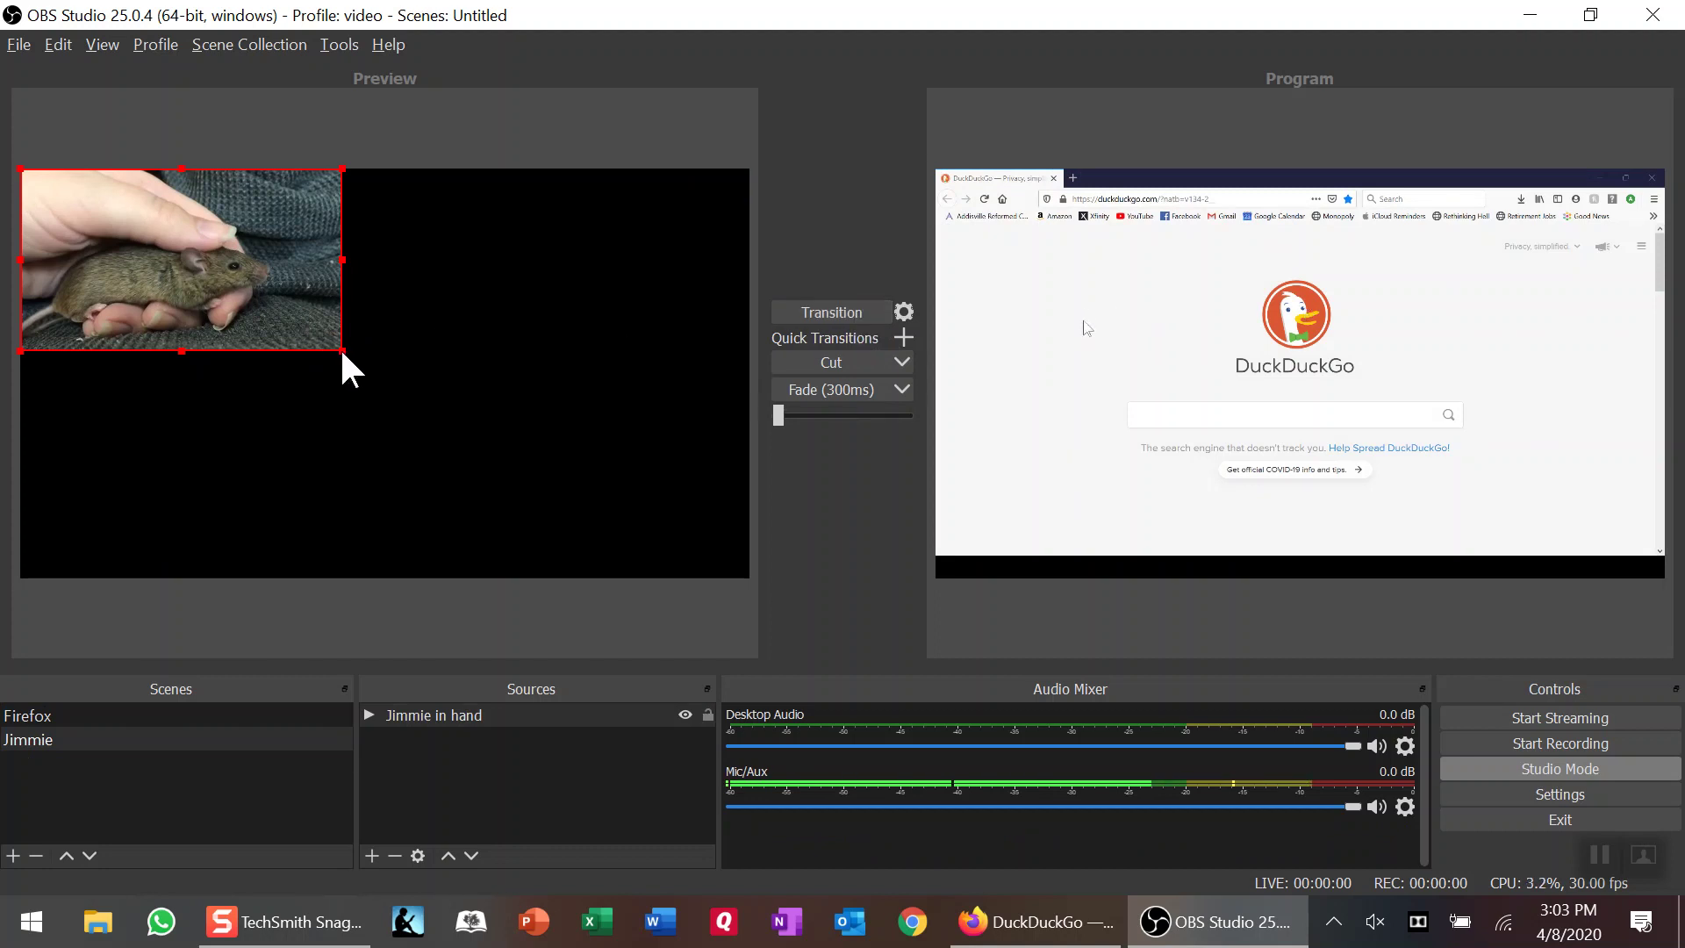
{"action": "left_click_drag", "start_coordinate": [343, 351], "coordinate": [684, 572]}
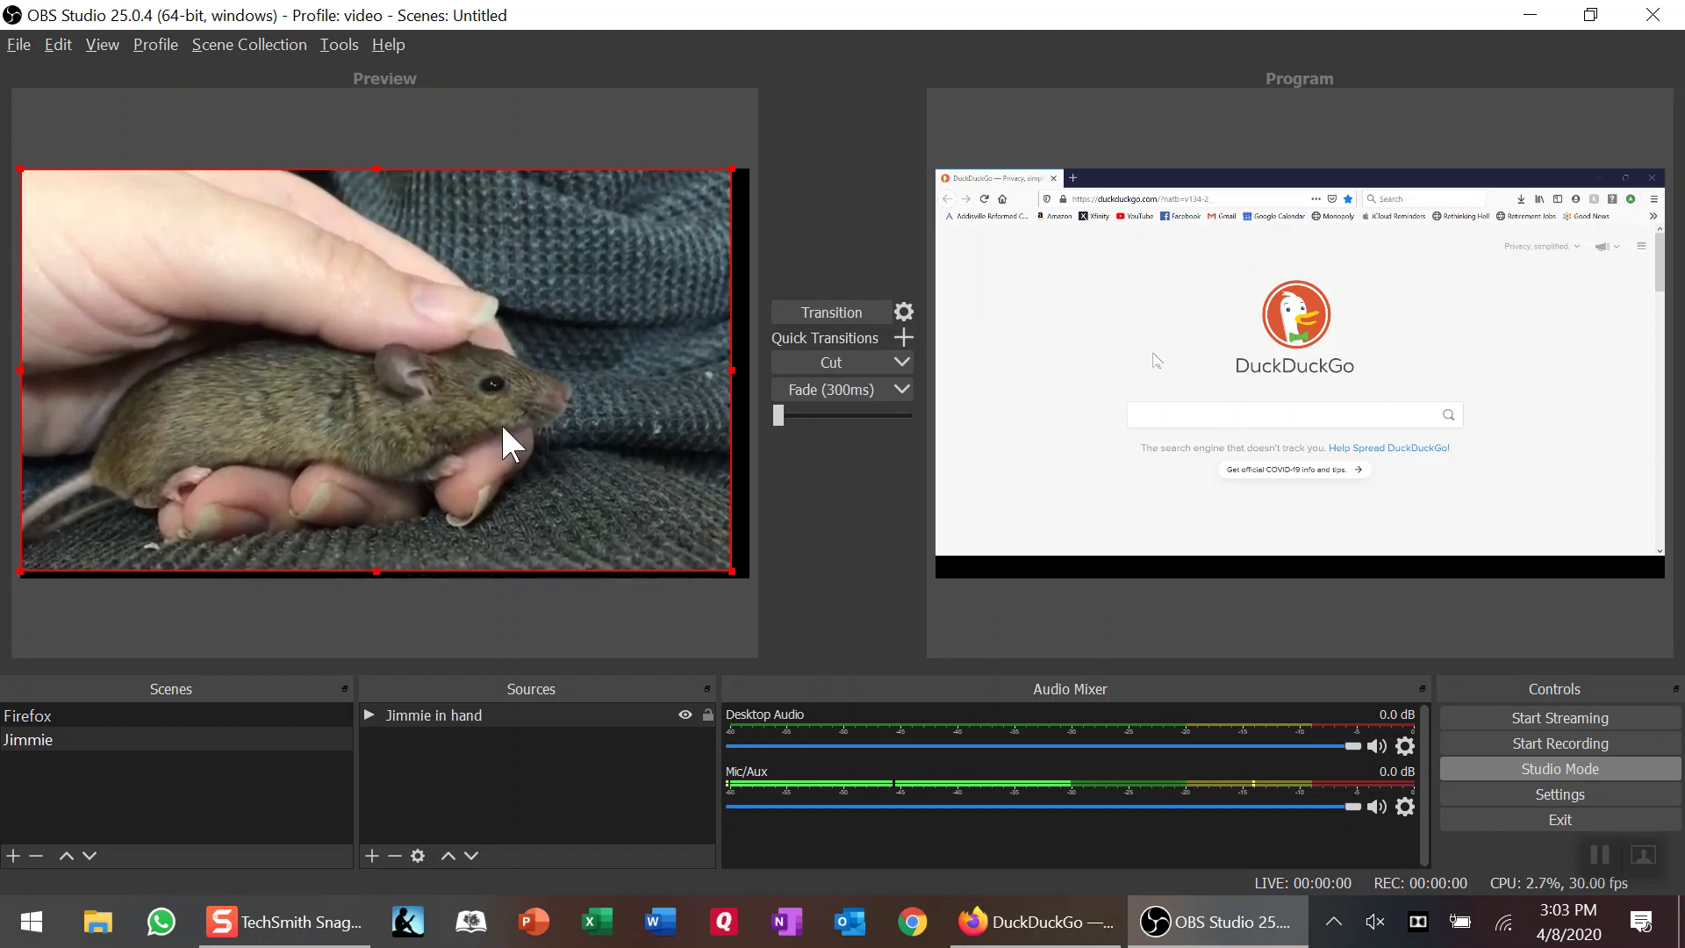
{"action": "left_click_drag", "start_coordinate": [504, 426], "coordinate": [513, 428]}
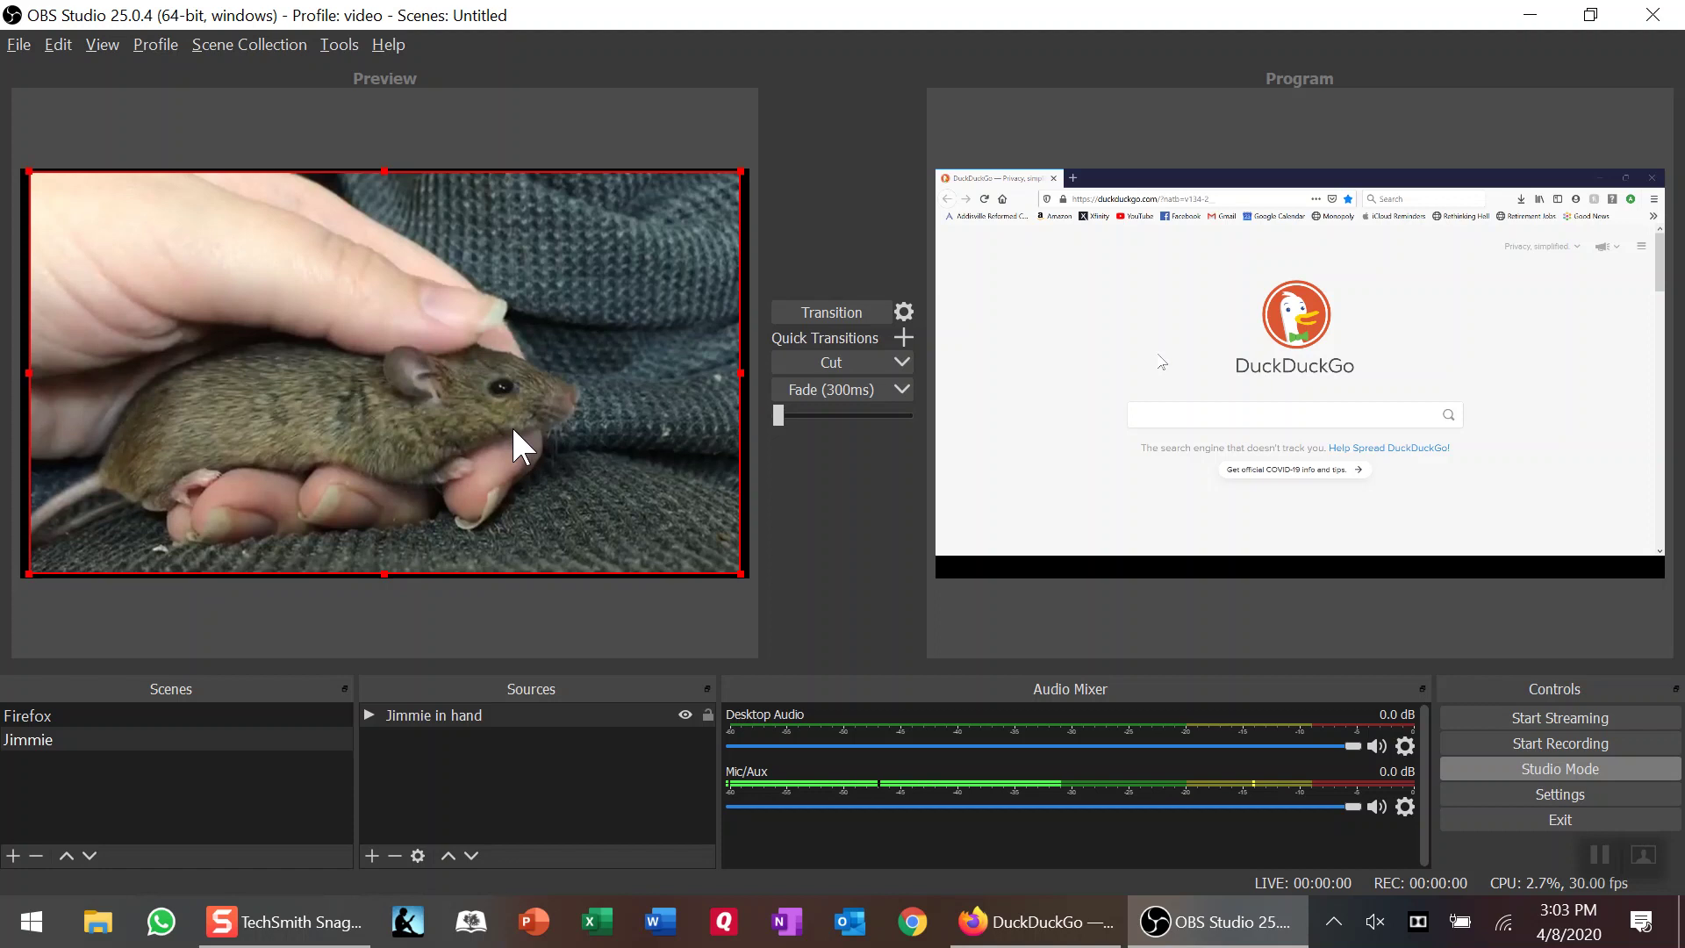
Send the full-size mouse video live, then switch Program back to Firefox.
{"action": "left_click", "coordinate": [851, 312]}
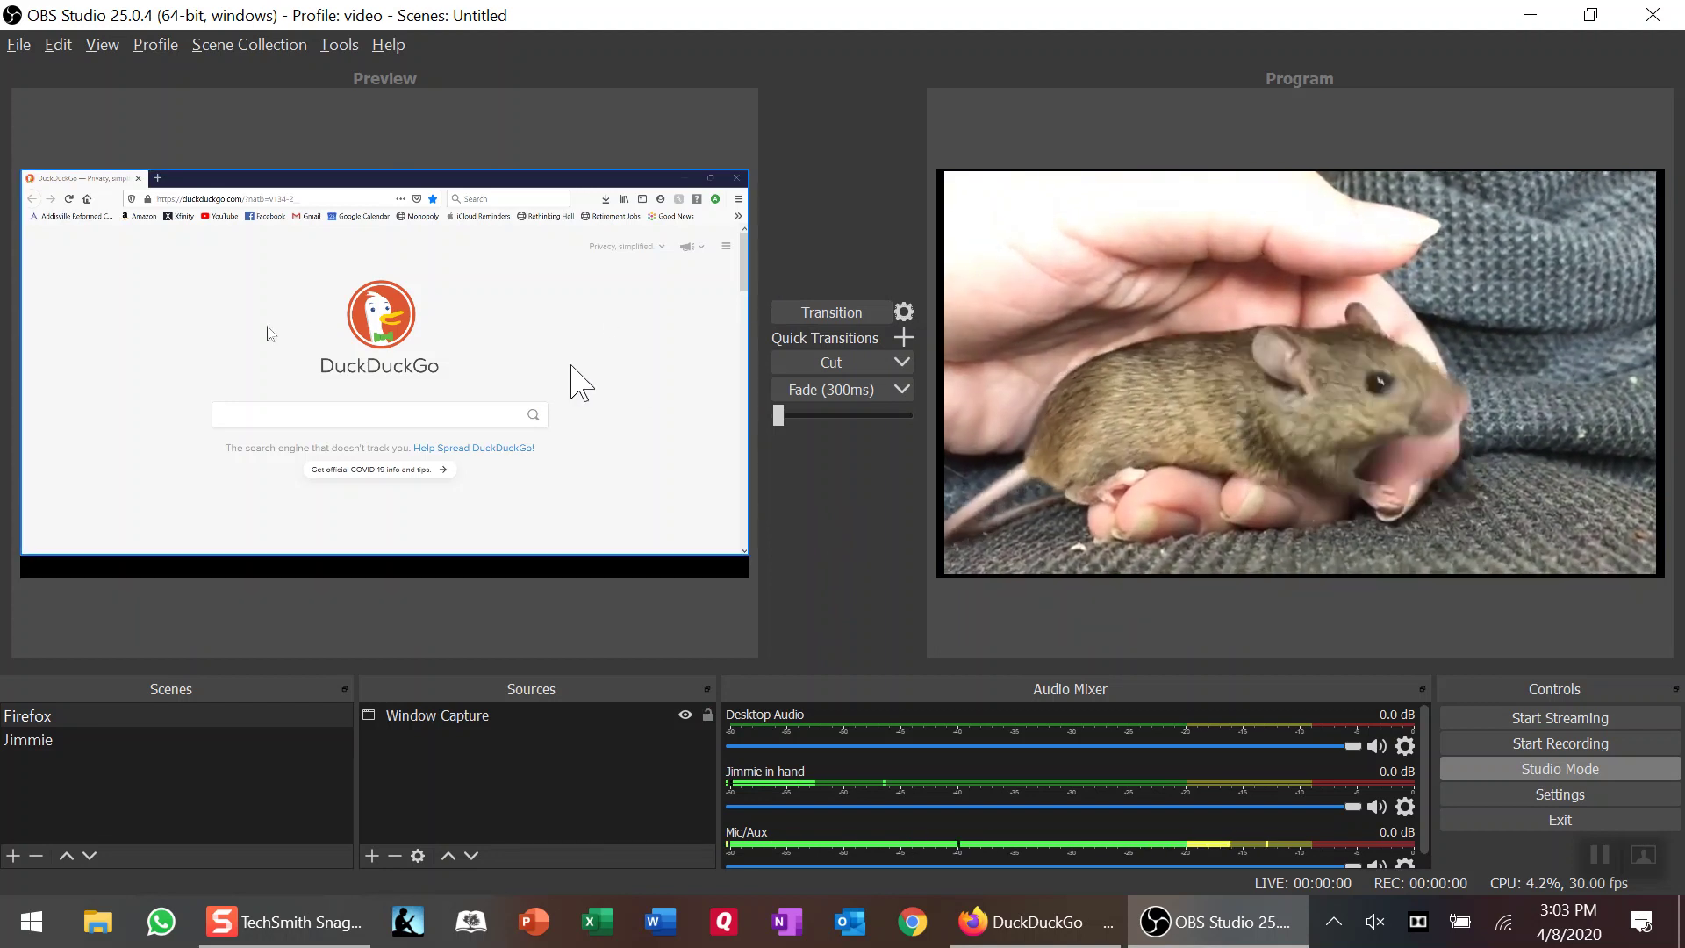
{"action": "left_click", "coordinate": [848, 314]}
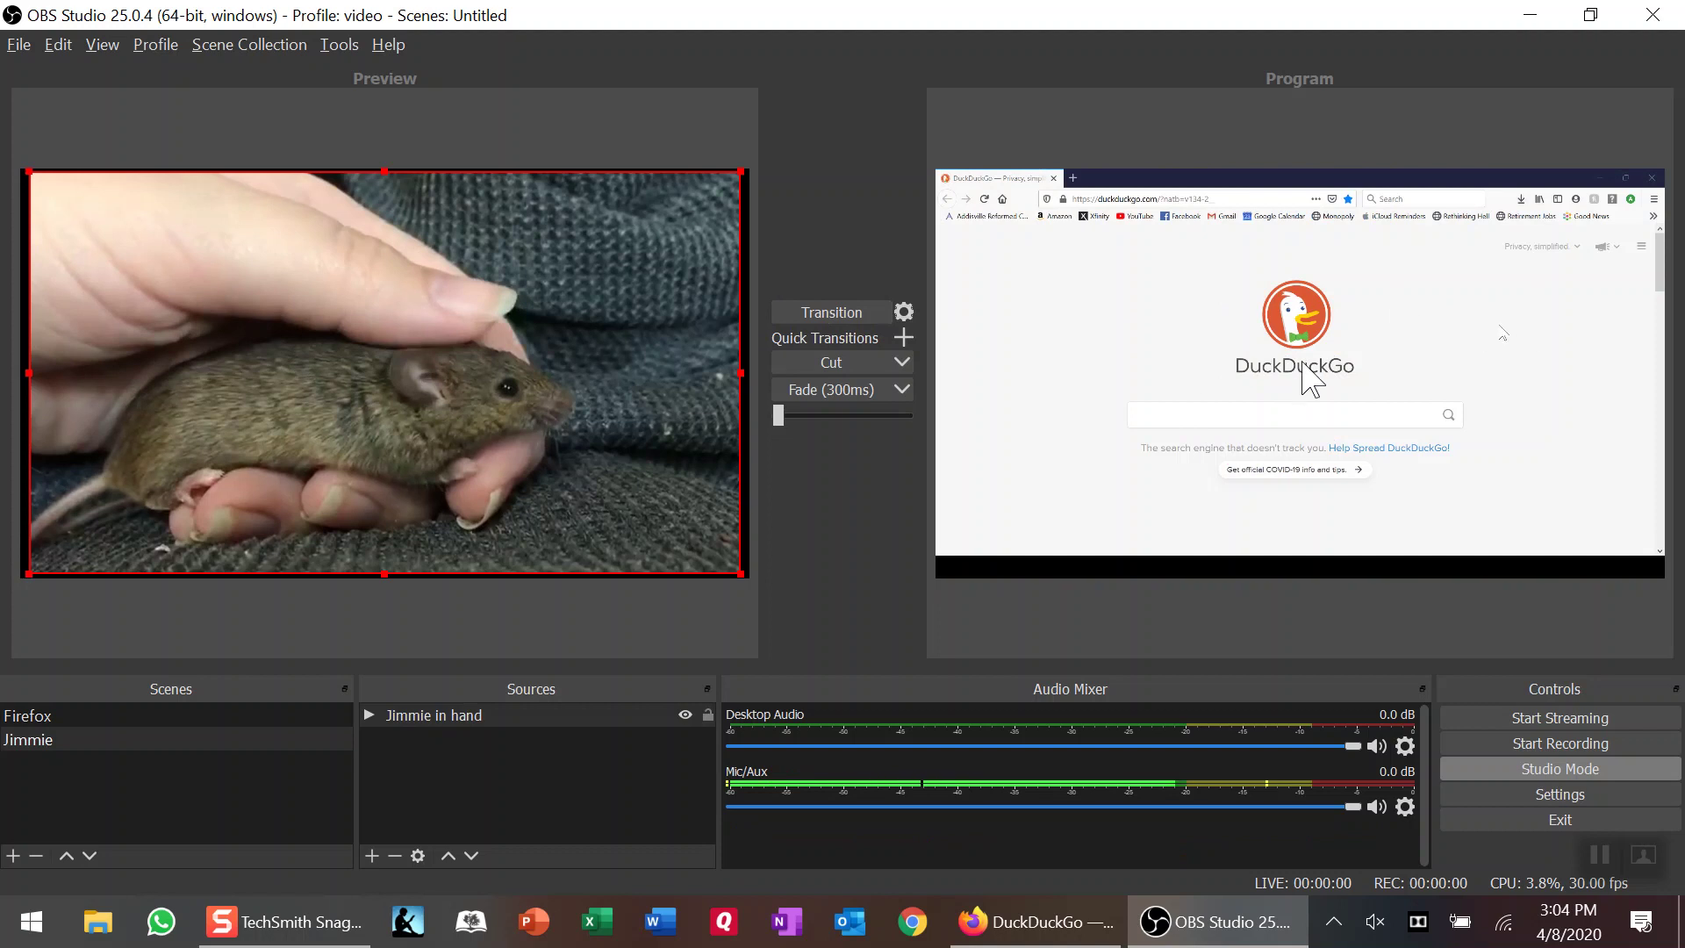
{"action": "left_click", "coordinate": [1014, 930]}
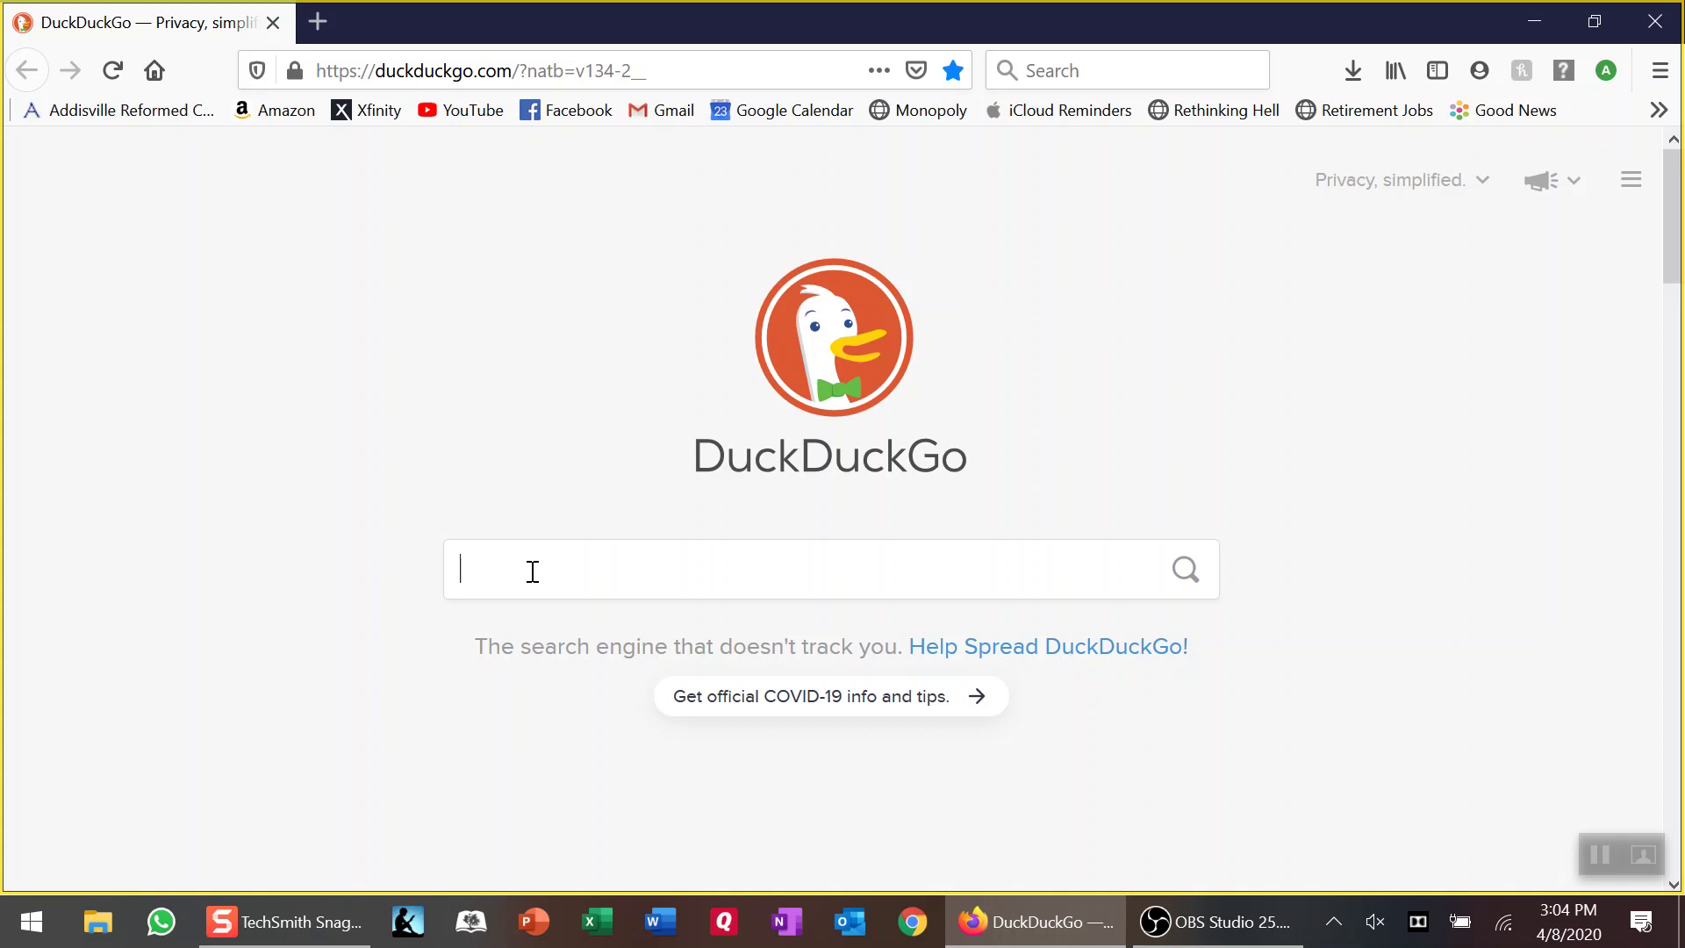
Enter 'test to demonstrate' in the DuckDuckGo search box, then return to OBS Studio.
{"action": "type", "text": "test t"}
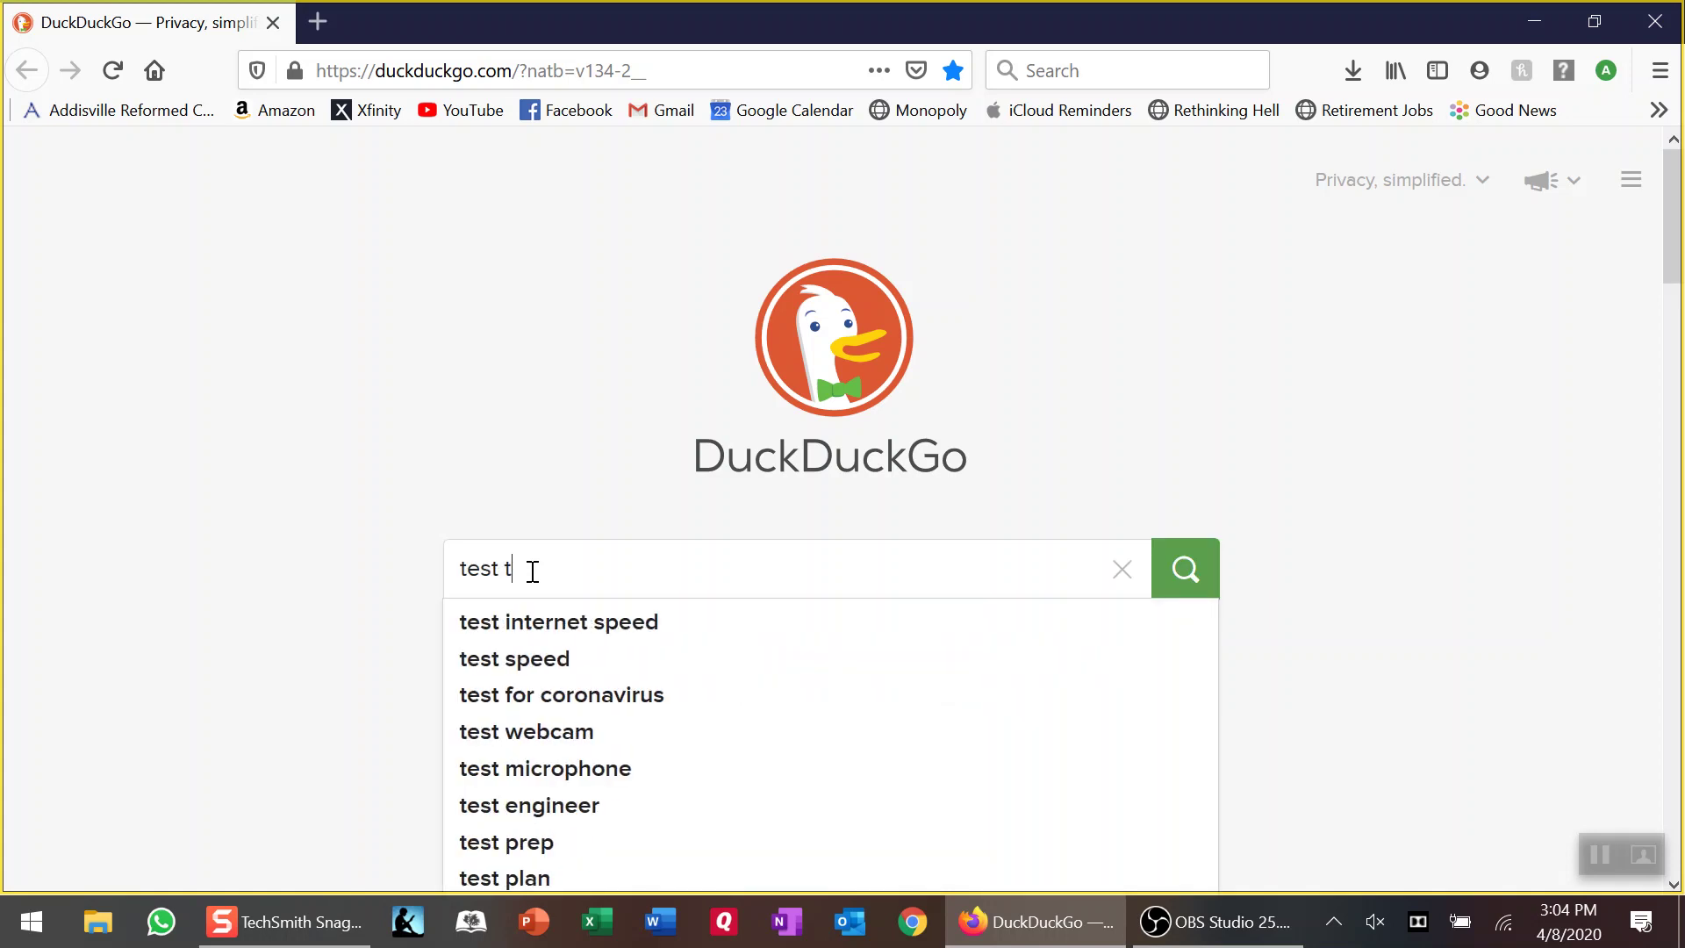
{"action": "type", "text": "o demonstrate"}
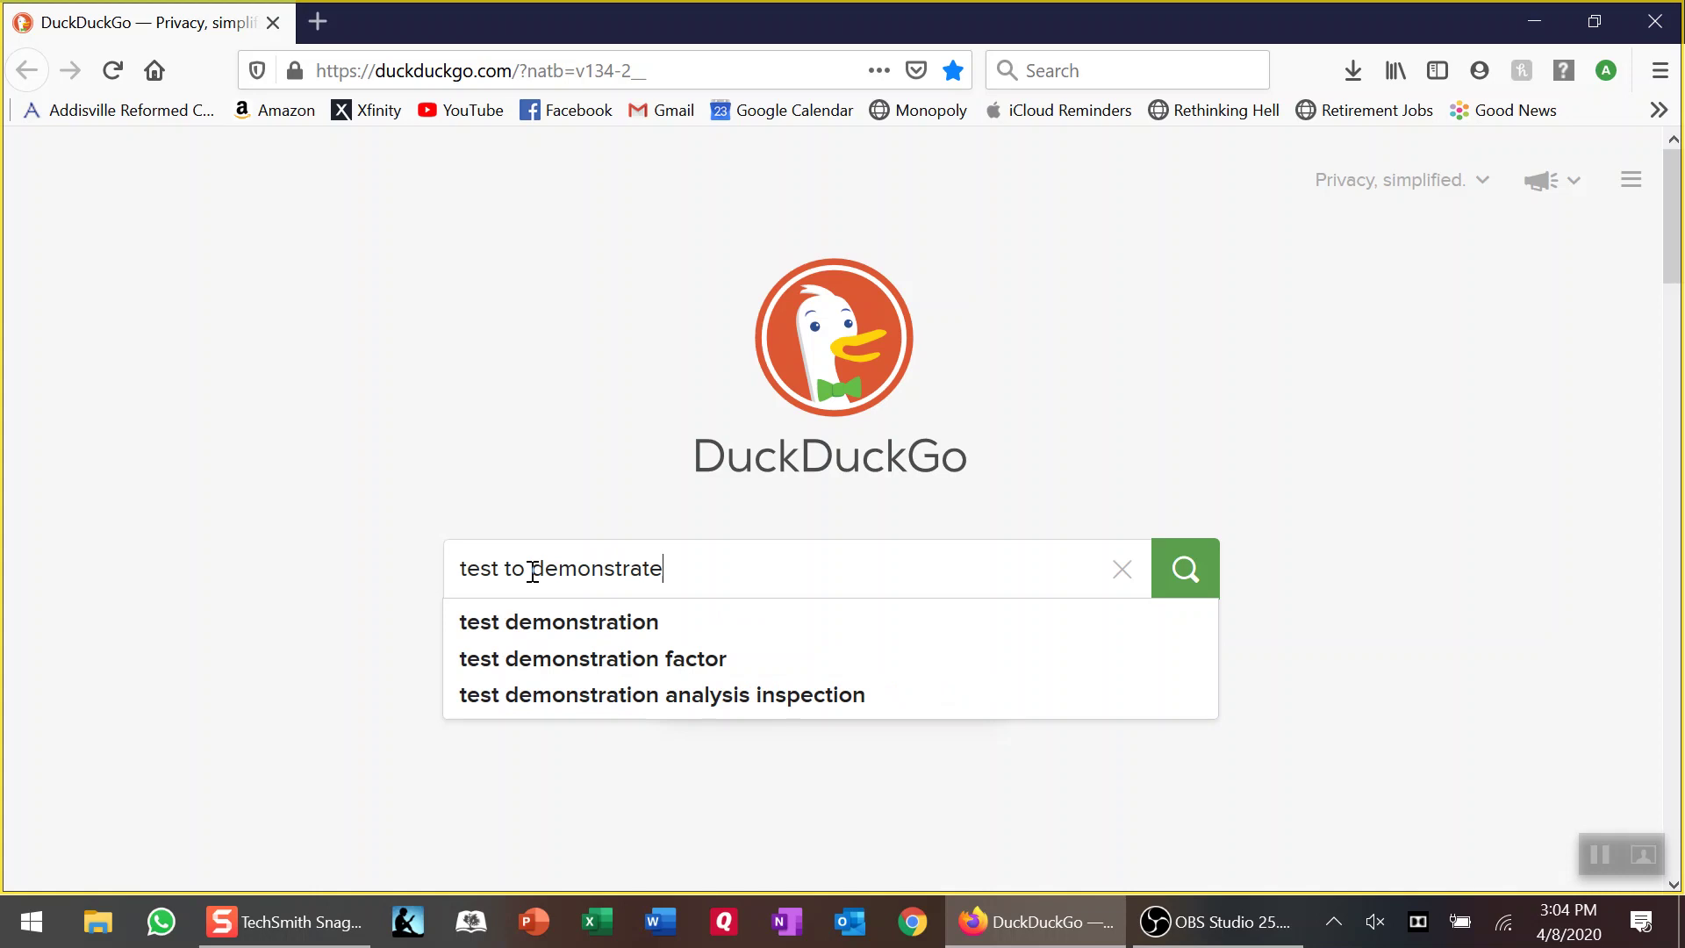
{"action": "left_click", "coordinate": [1225, 932]}
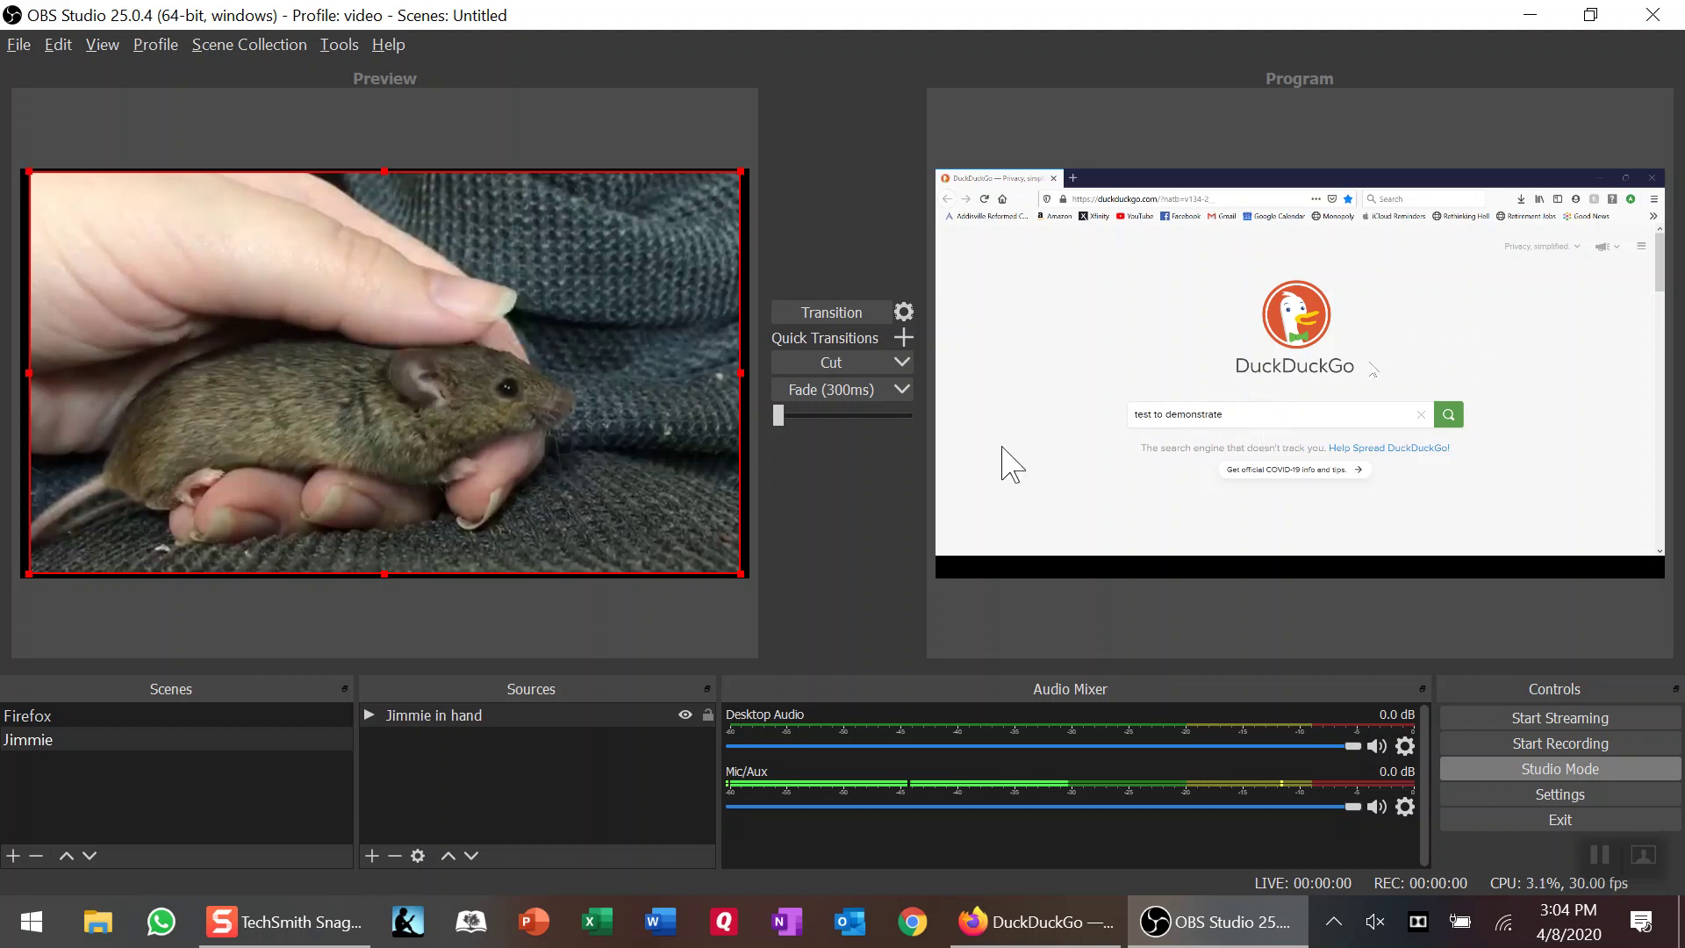
Transition the Jimmie scene into Program, moving Firefox to Preview.
{"action": "left_click", "coordinate": [851, 302]}
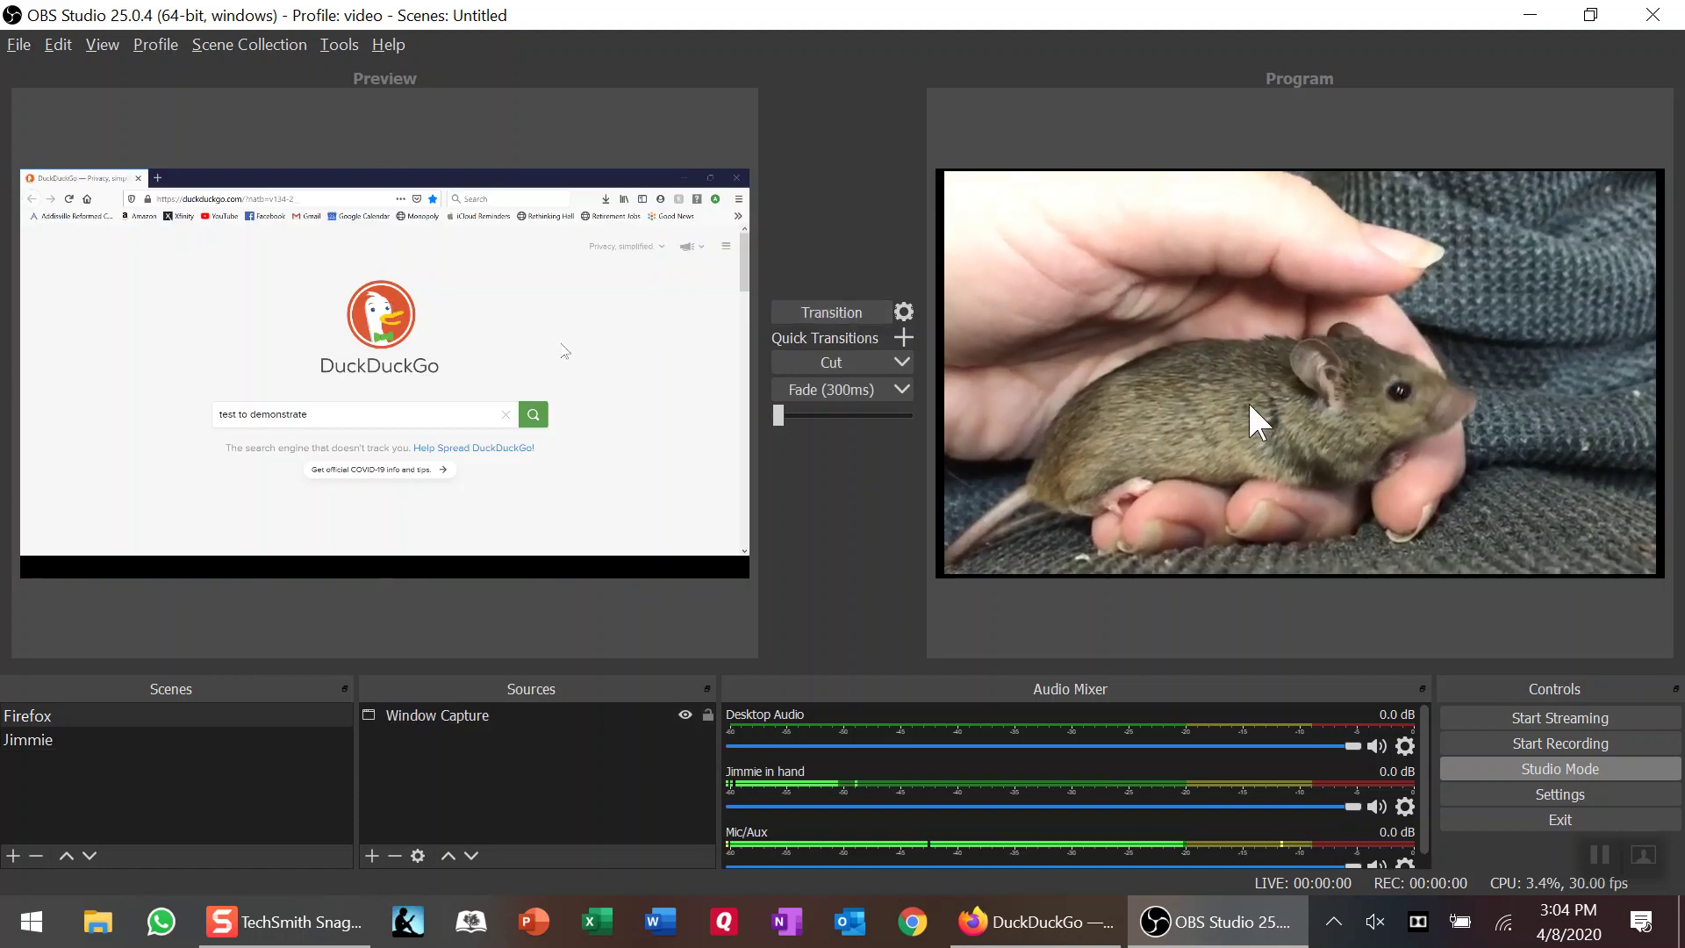